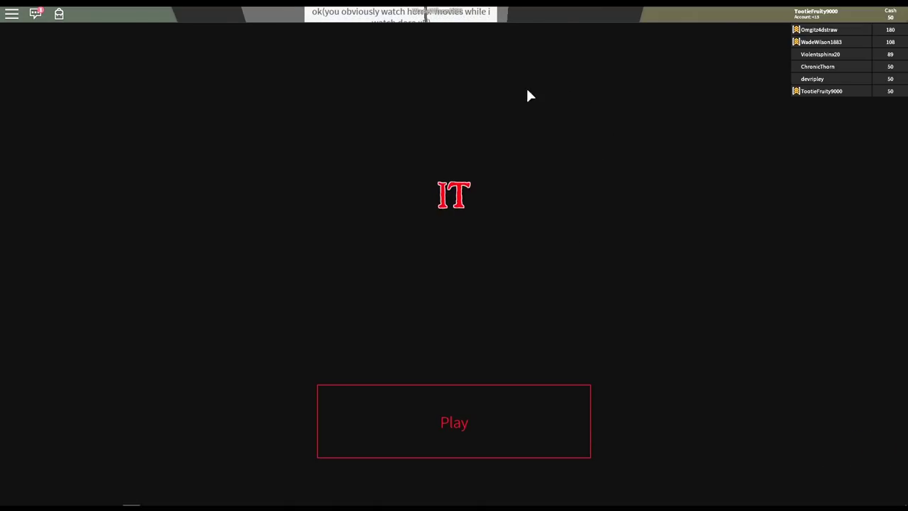
# Step: Start an IT round from the title screen and choose Ben as the character
pyautogui.click(493, 422)
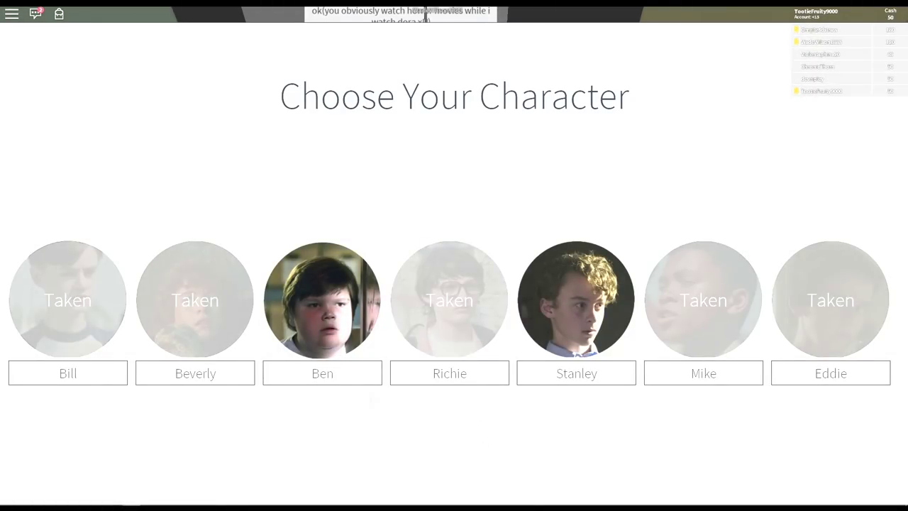
pyautogui.click(325, 376)
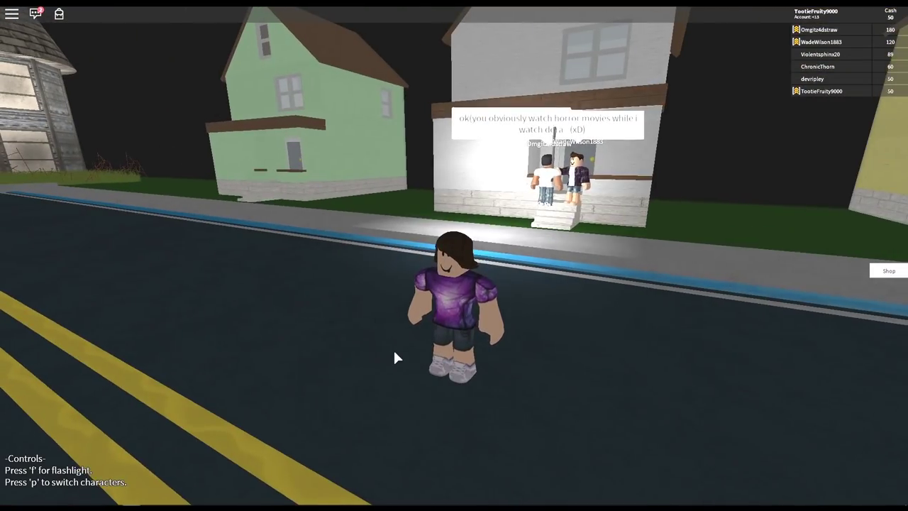
# Step: Run down the night-time road with the other players toward the yellow houses
pyautogui.press('a')
pyautogui.press('w')
pyautogui.press('w')
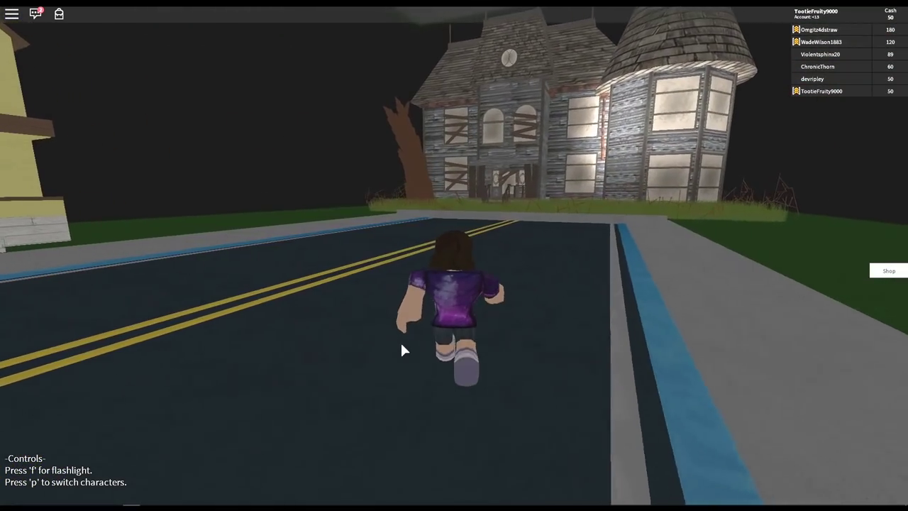
pyautogui.press('w')
pyautogui.moveTo(400, 340); pyautogui.dragTo(422, 325)
pyautogui.press('w')
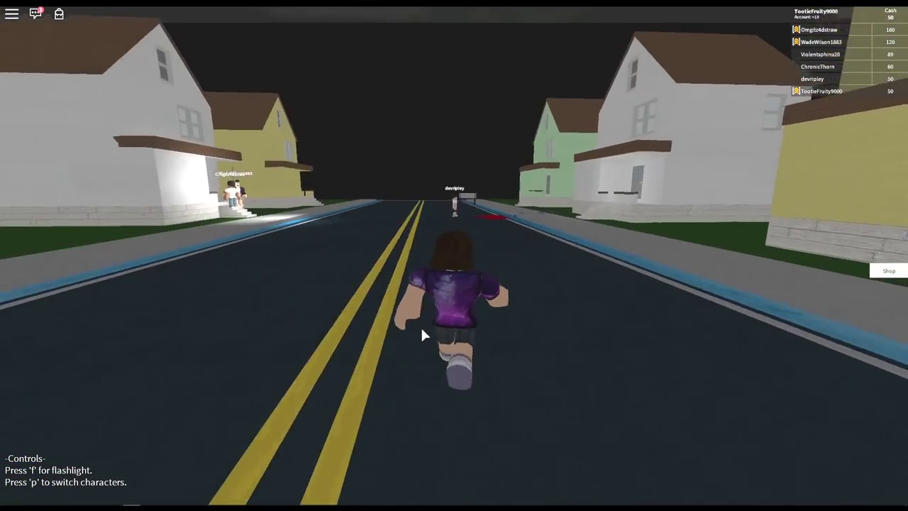
pyautogui.press('w')
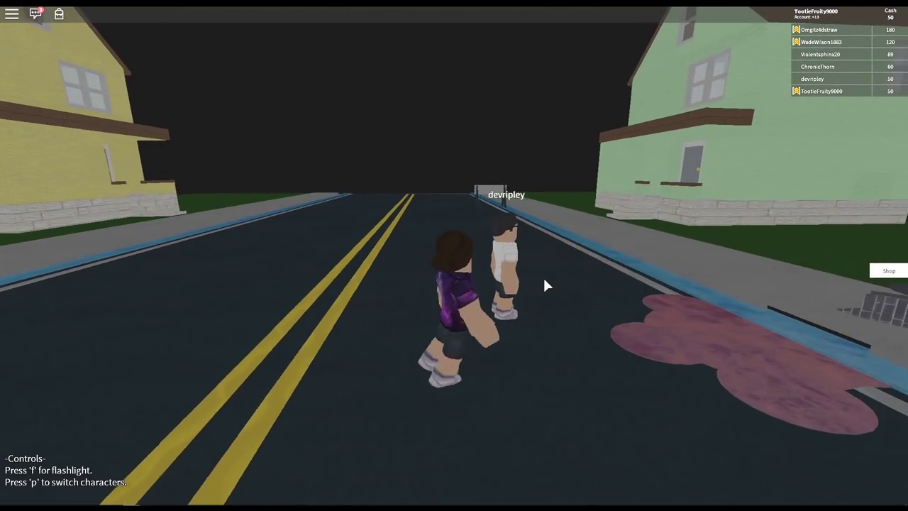
# Step: Cross to the white house porch, then reach the open manhole and start climbing down
pyautogui.rightClick(541, 277)
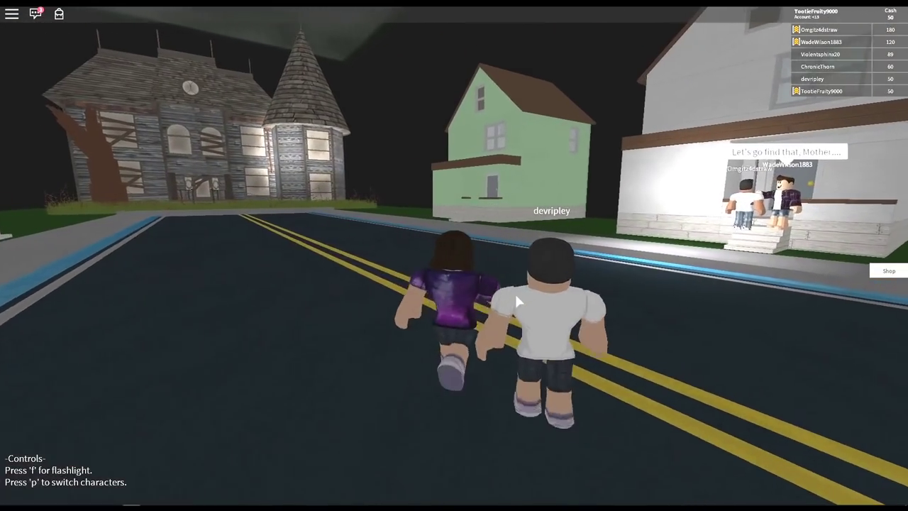
pyautogui.press('w')
pyautogui.press('w')
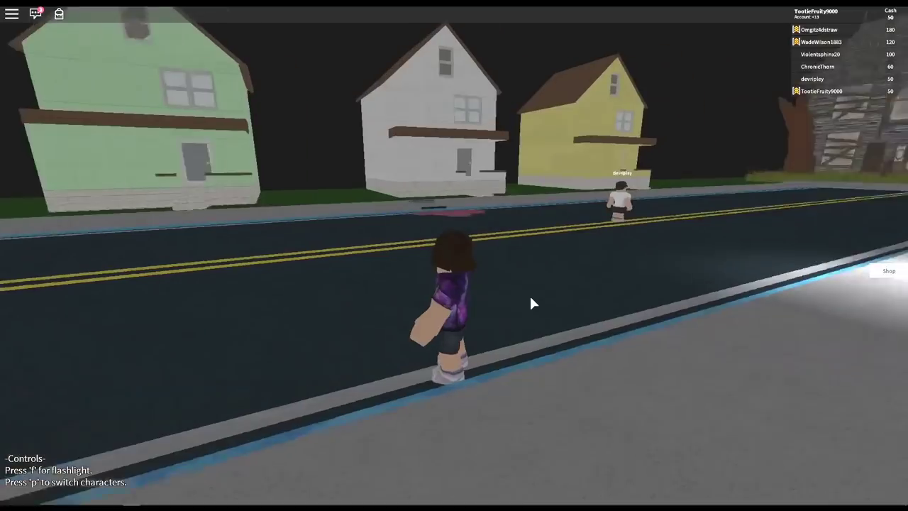
pyautogui.press('w')
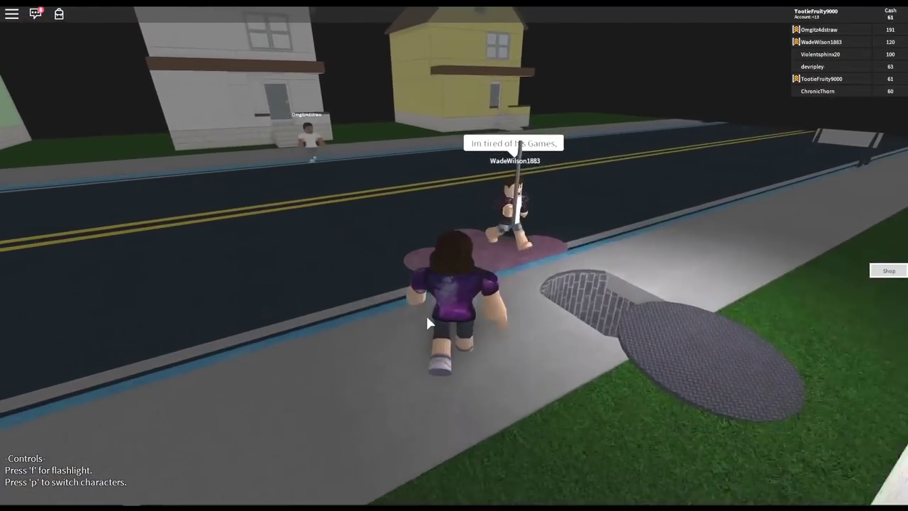
pyautogui.press('w')
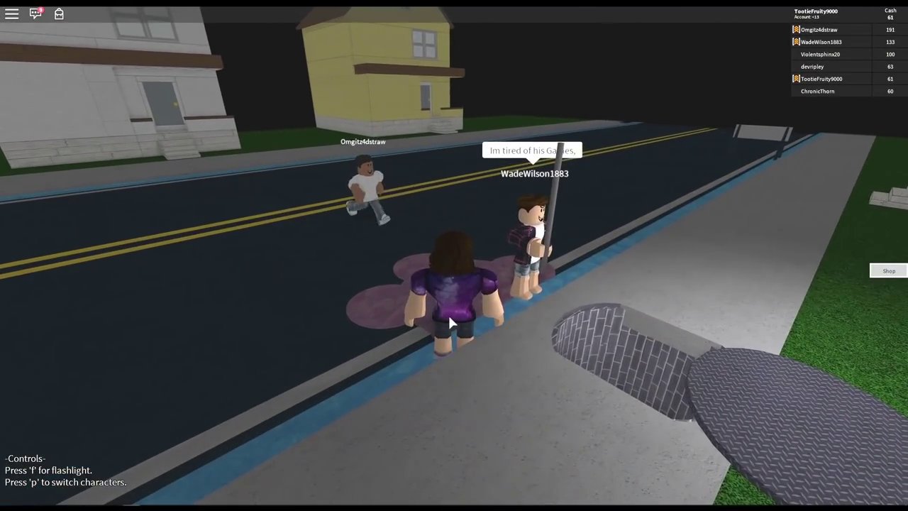
pyautogui.press('e')
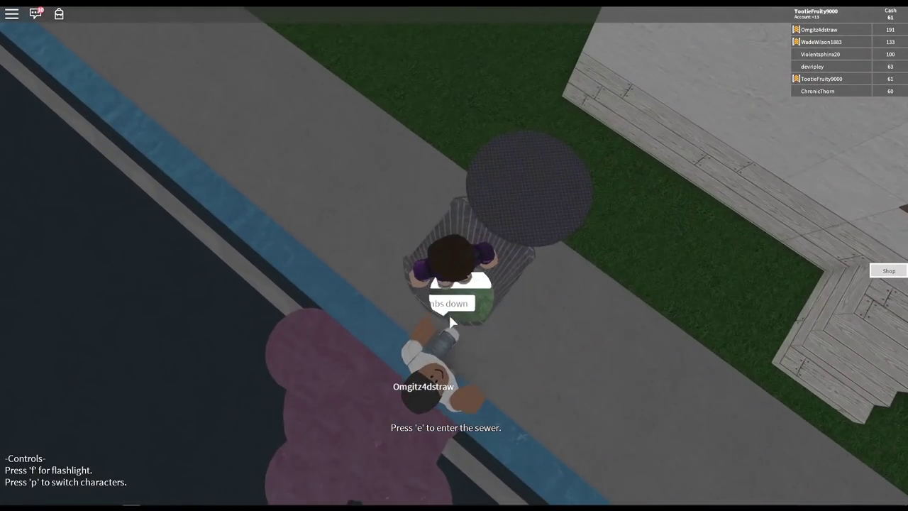
# Step: Enter the sewer and move around the players in the dark brick tunnel
pyautogui.press('e')
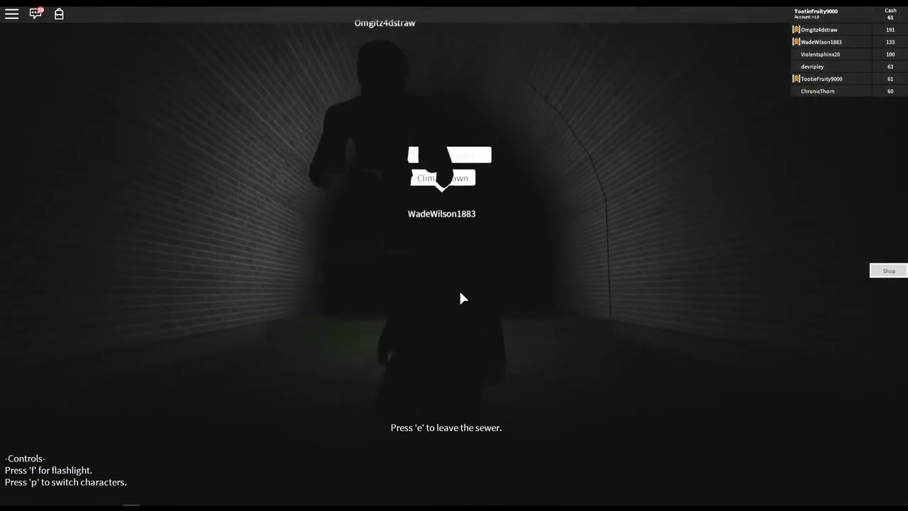
pyautogui.press('w')
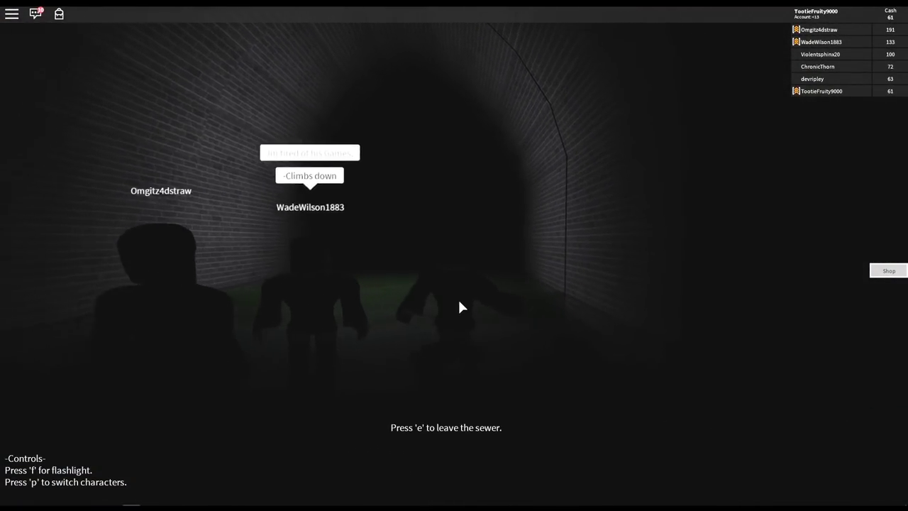
pyautogui.press('s')
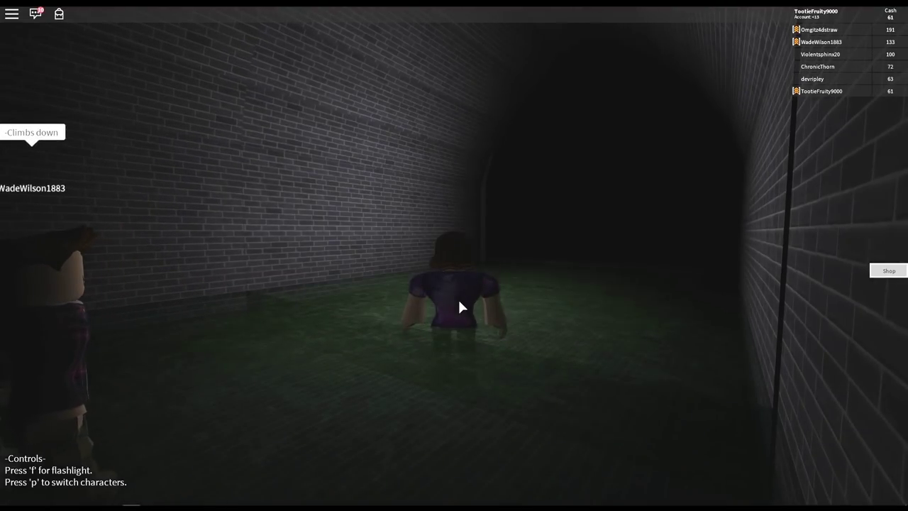
pyautogui.press('w')
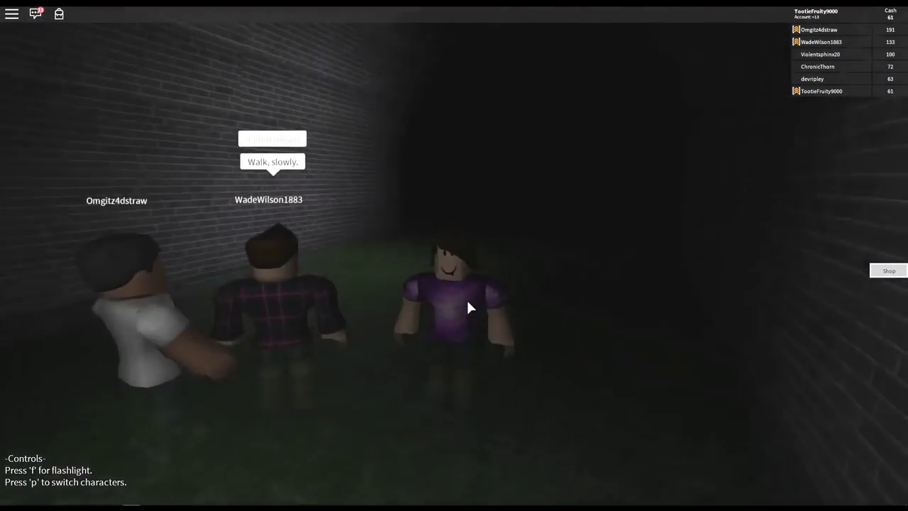
pyautogui.press('w')
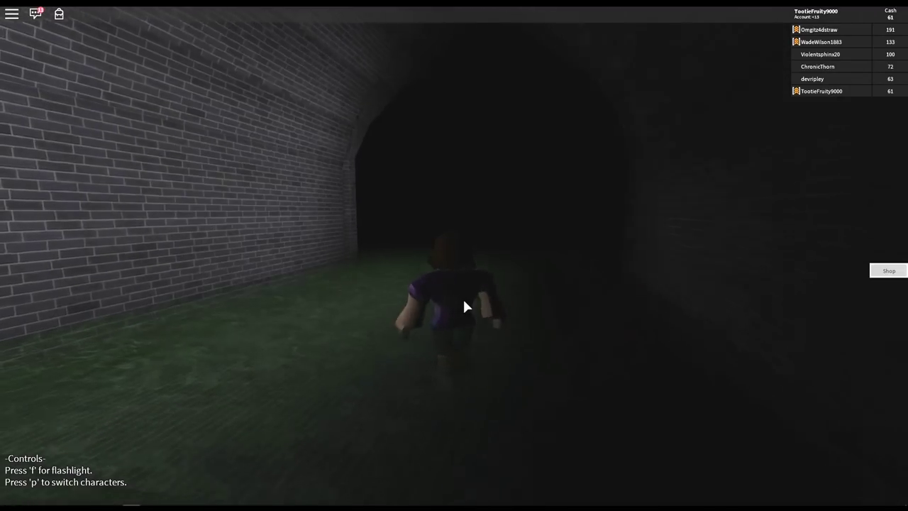
pyautogui.press('w')
pyautogui.press('s')
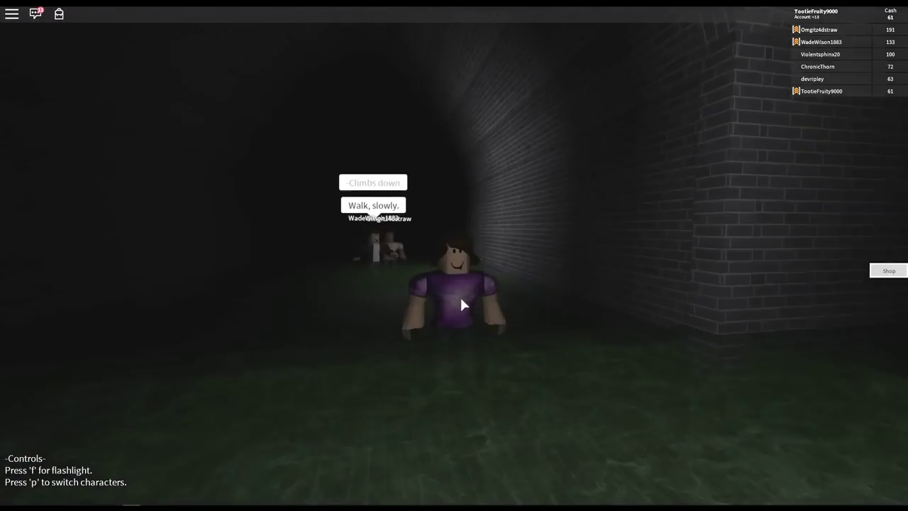
pyautogui.press('w')
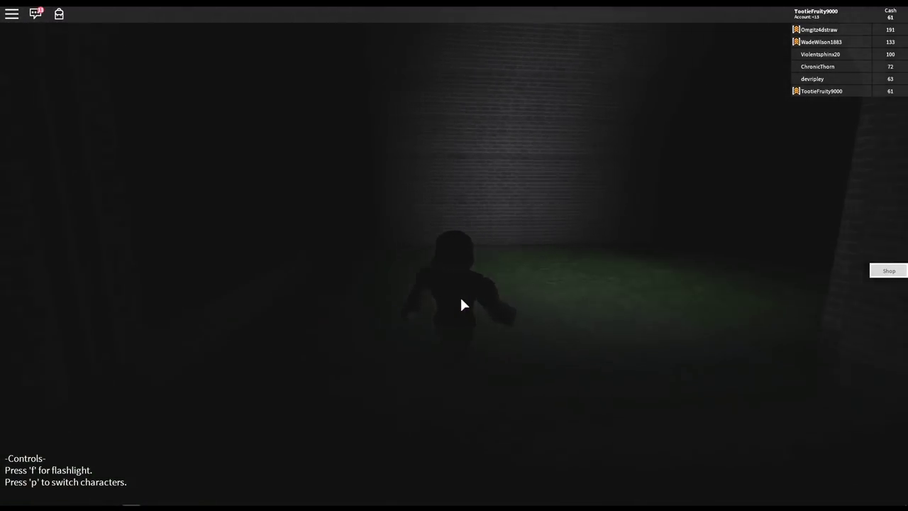
pyautogui.press('w')
pyautogui.press('s')
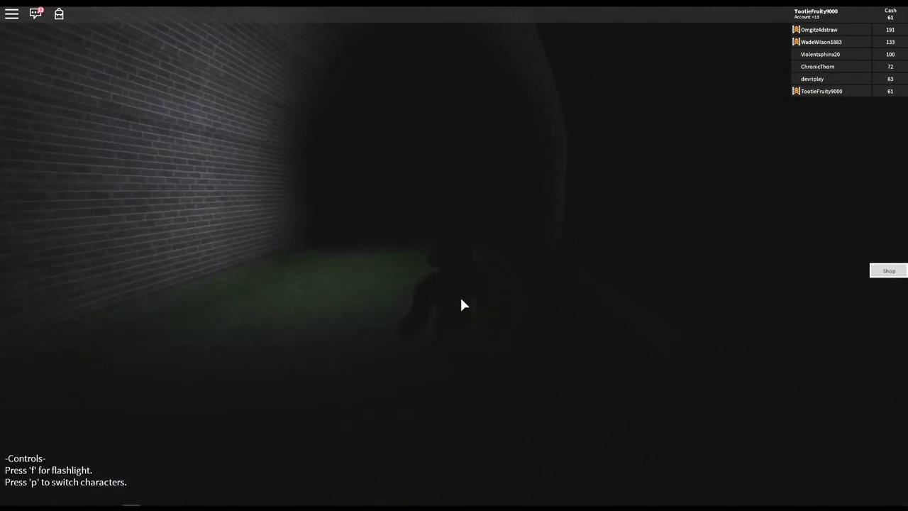
# Step: Stay beside the group and follow them down the tunnel, looking back at them
pyautogui.press('w')
pyautogui.press('s')
pyautogui.press('w')
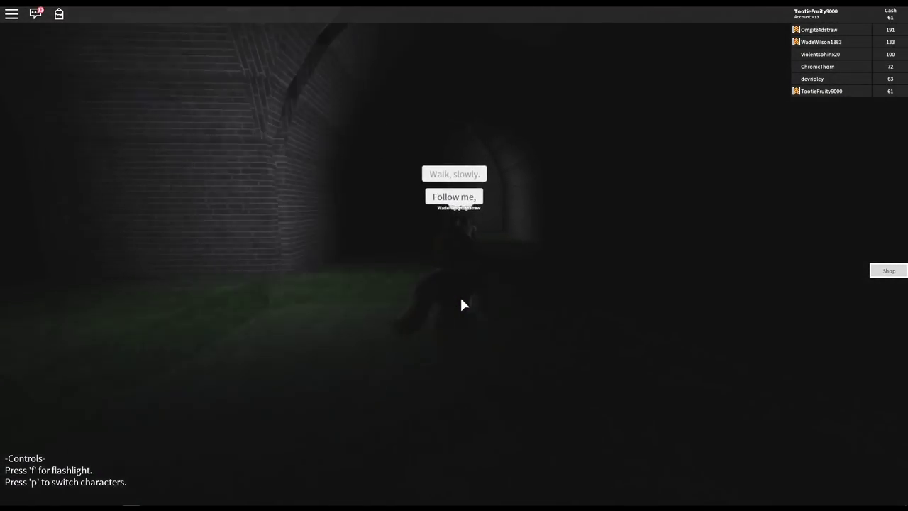
pyautogui.press('w')
pyautogui.press('s')
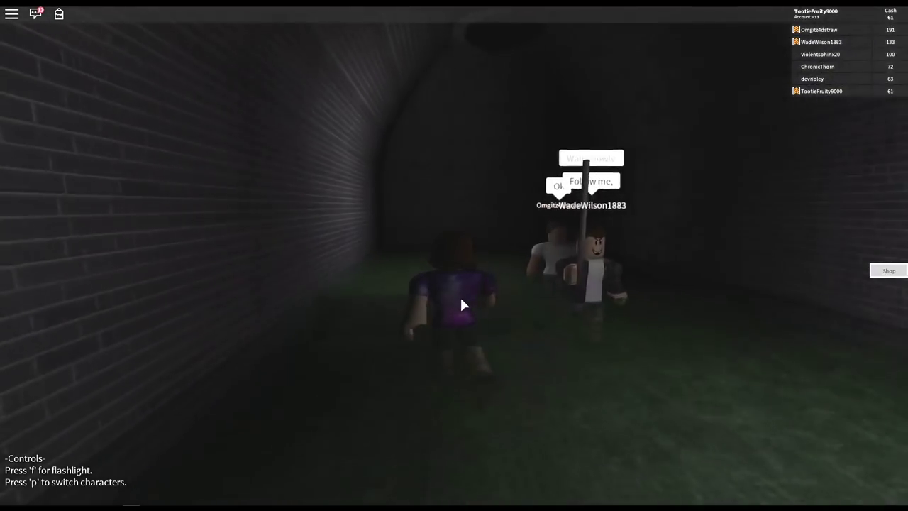
pyautogui.press('w')
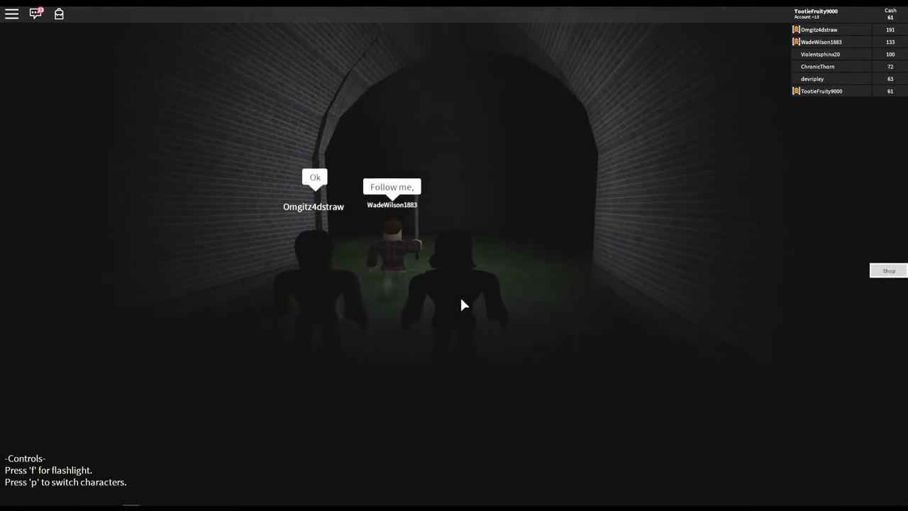
pyautogui.press('w')
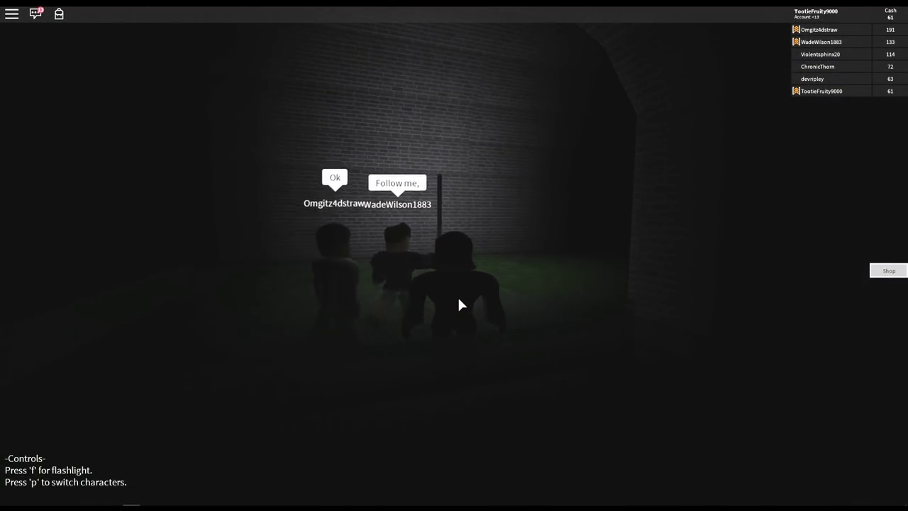
pyautogui.press('w')
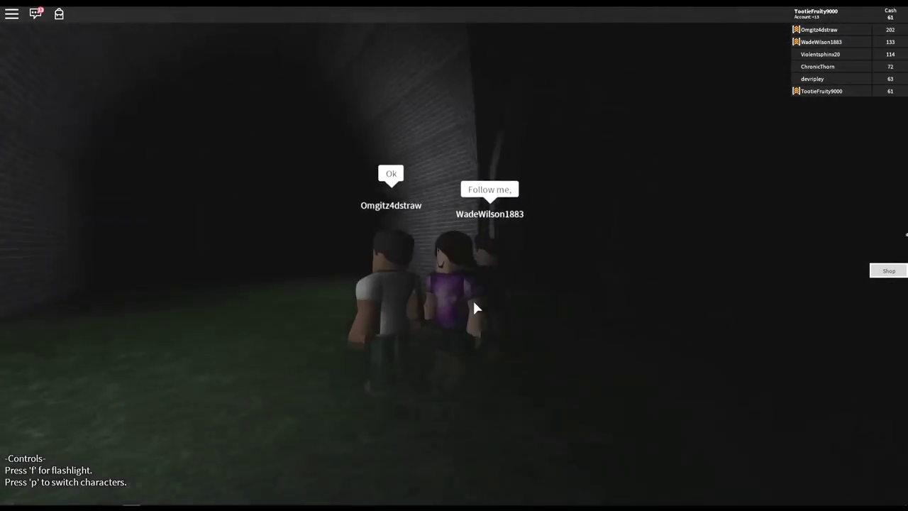
pyautogui.press('w')
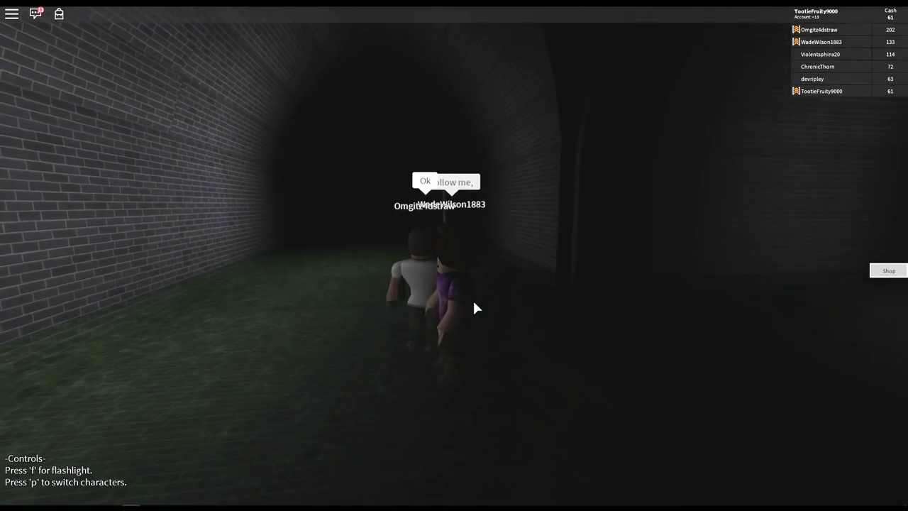
pyautogui.press('s')
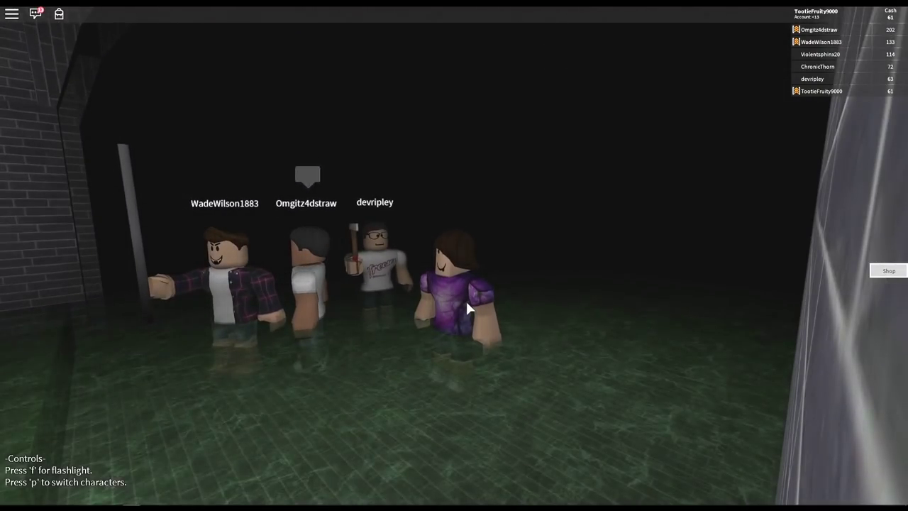
pyautogui.moveTo(466, 299); pyautogui.dragTo(478, 299)
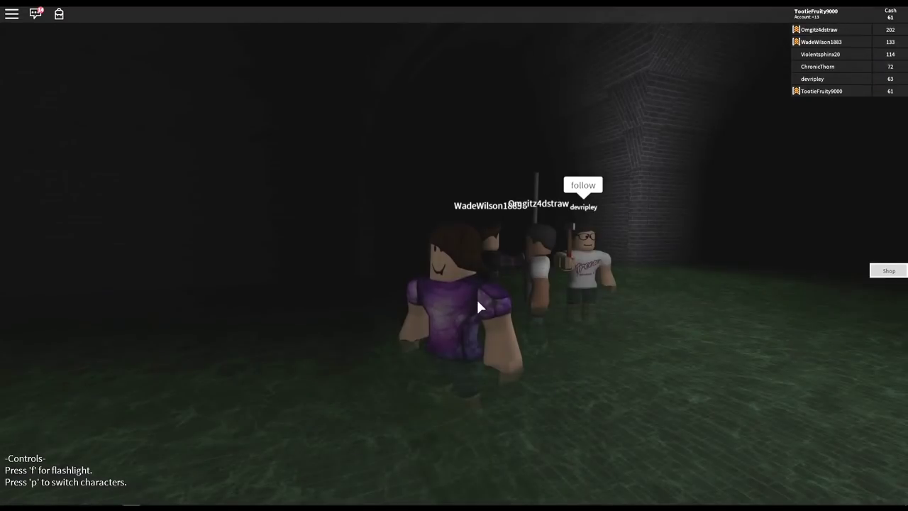
# Step: Run down the sewer tunnel after devripley, glancing around while catching up
pyautogui.press('w')
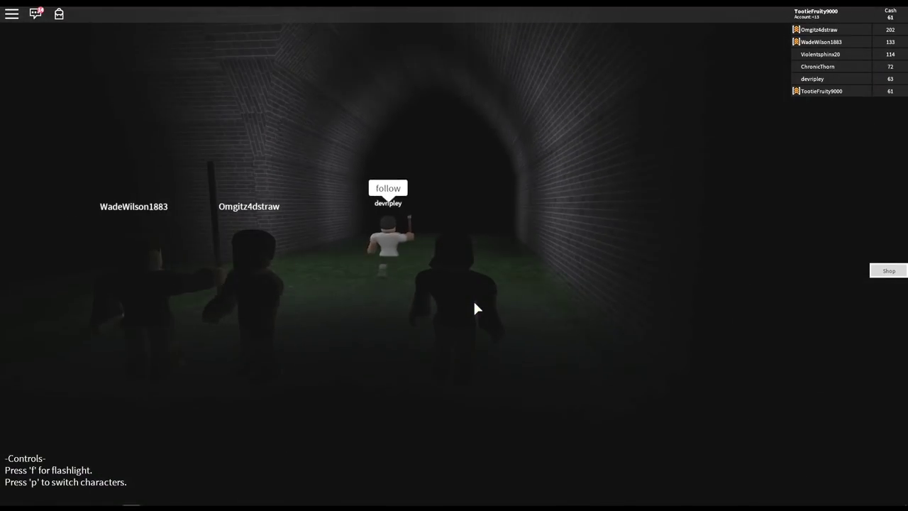
pyautogui.moveTo(474, 299); pyautogui.dragTo(474, 300)
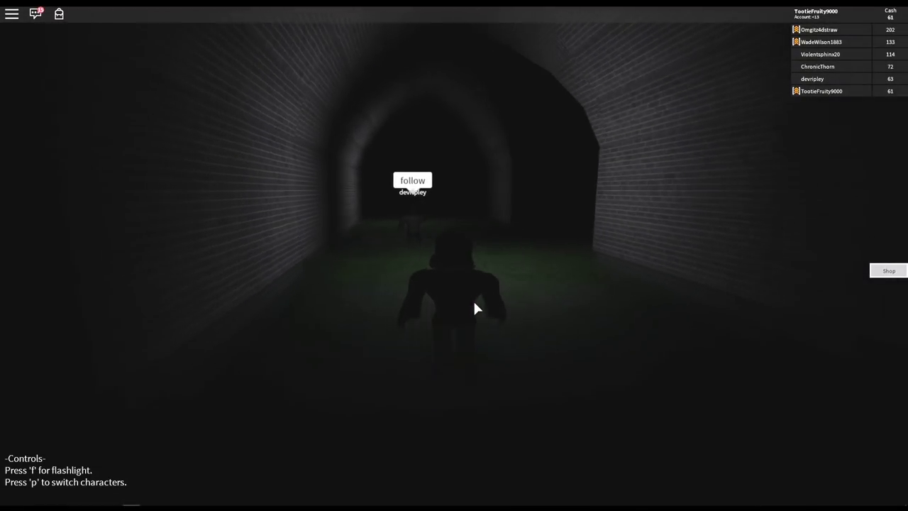
pyautogui.press('w')
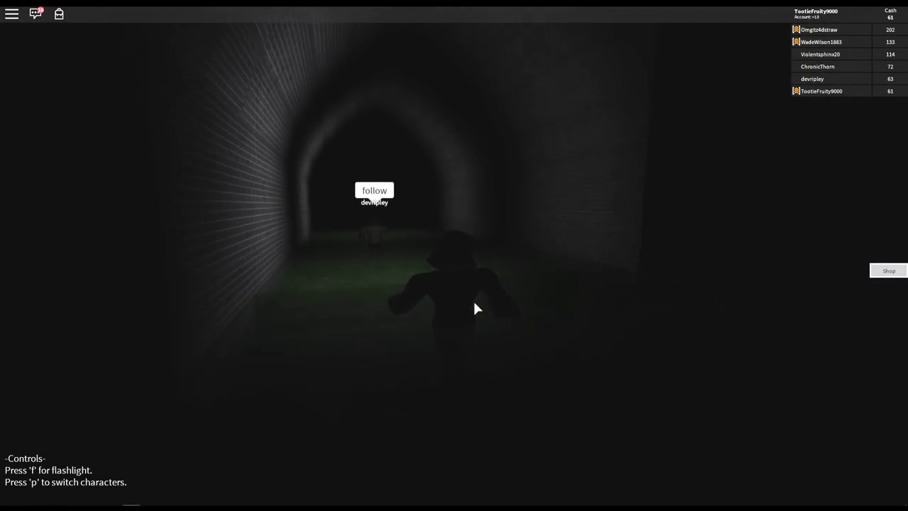
pyautogui.press('w')
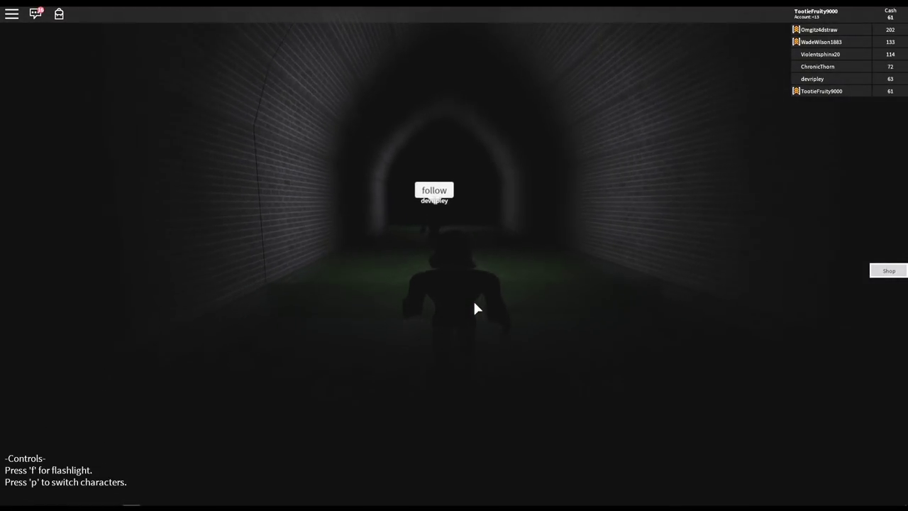
pyautogui.press('w')
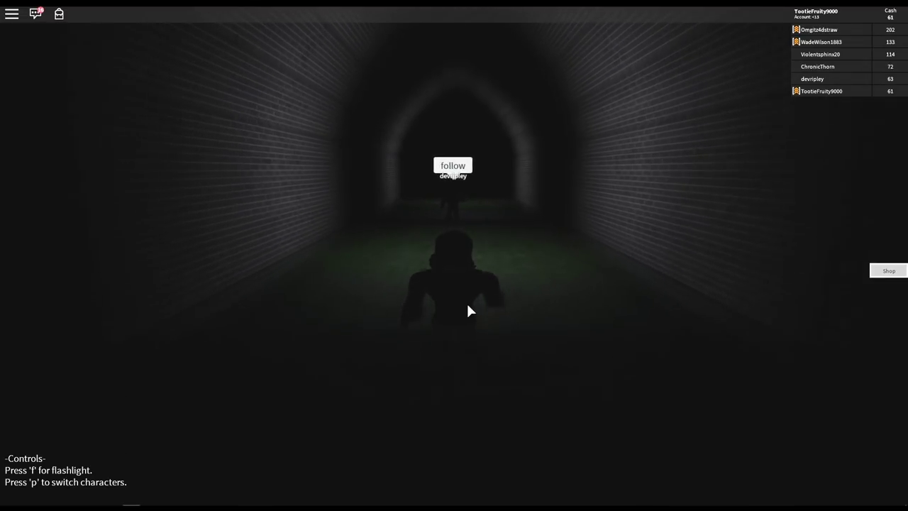
pyautogui.press('w')
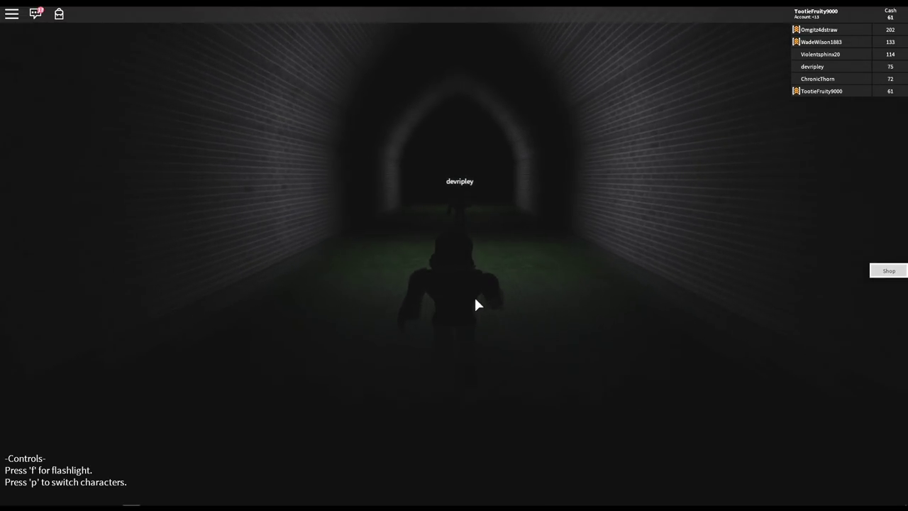
pyautogui.press('w')
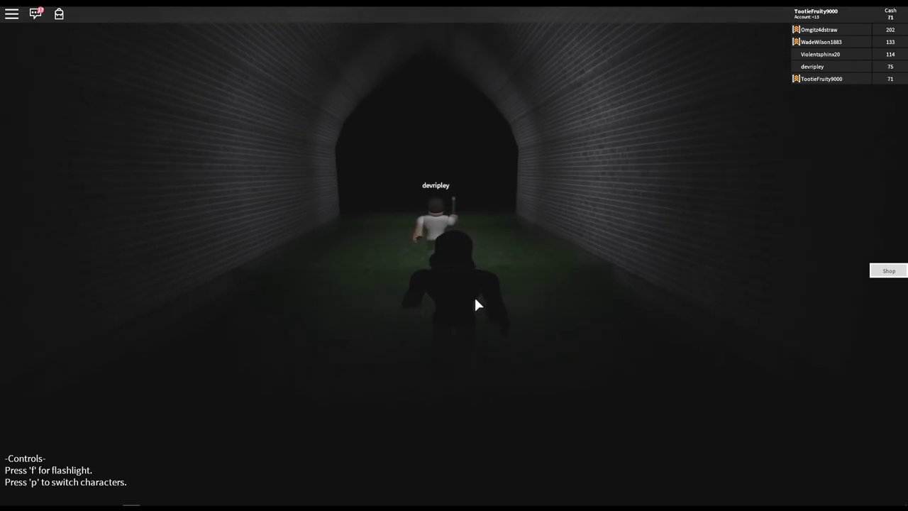
pyautogui.press('w')
pyautogui.moveTo(474, 295); pyautogui.dragTo(474, 295)
pyautogui.press('w')
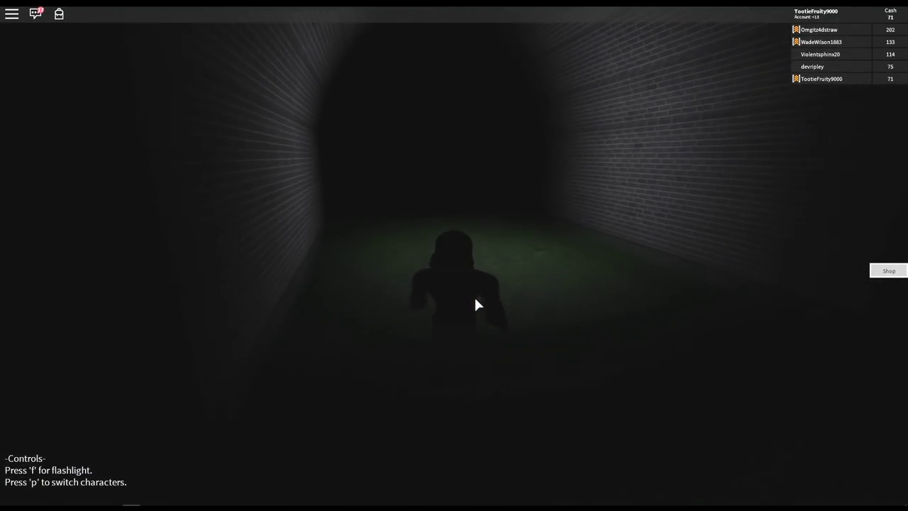
# Step: Follow the teammates through the curving tunnels to the ladder devripley is climbing
pyautogui.press('w')
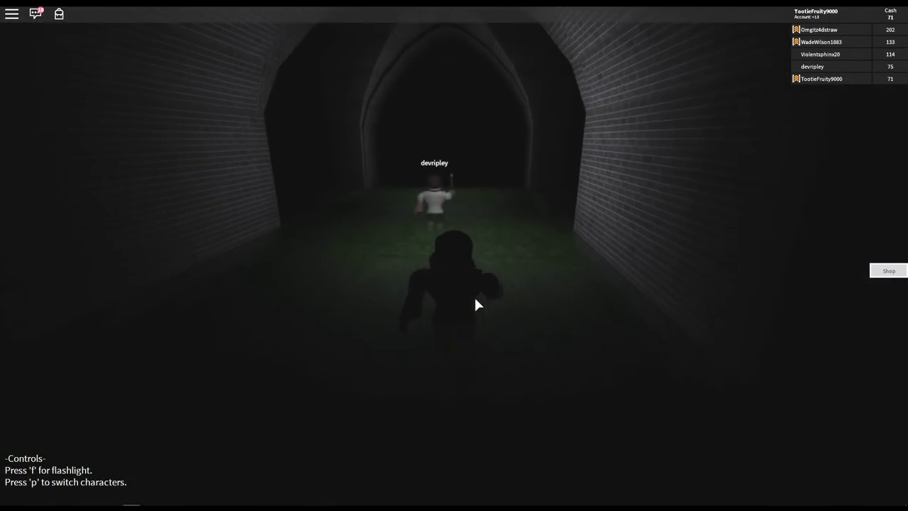
pyautogui.press('w')
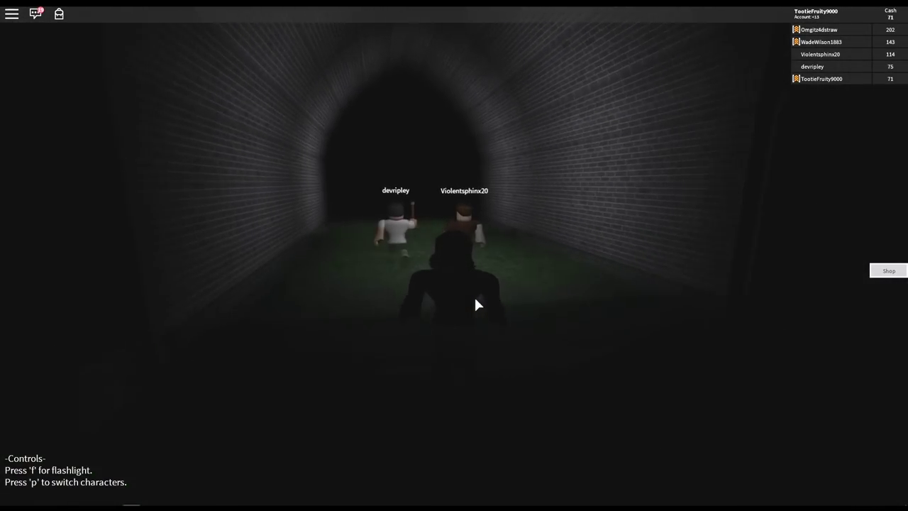
pyautogui.press('w')
pyautogui.moveTo(474, 295); pyautogui.dragTo(474, 295)
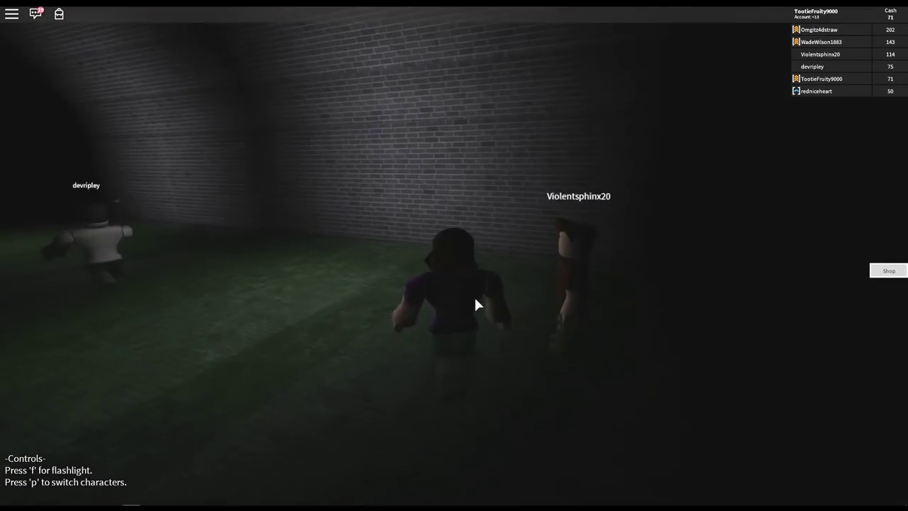
pyautogui.press('w')
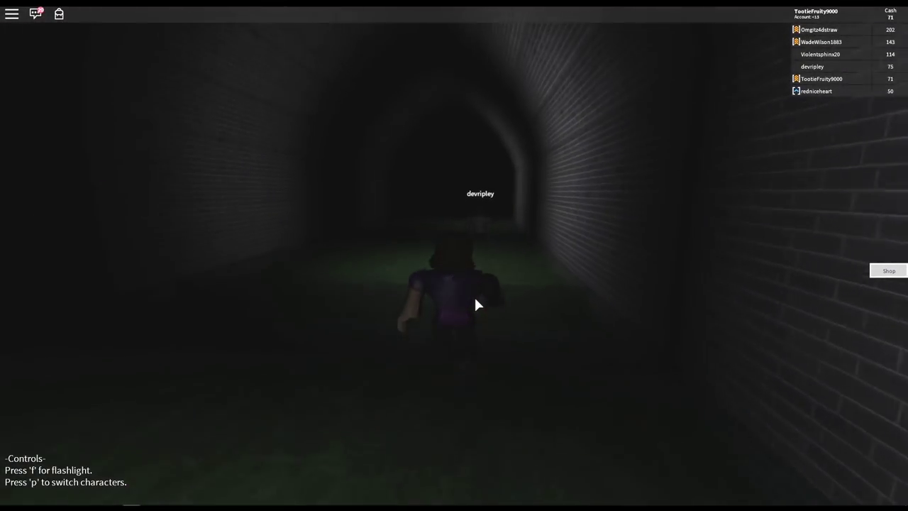
pyautogui.press('w')
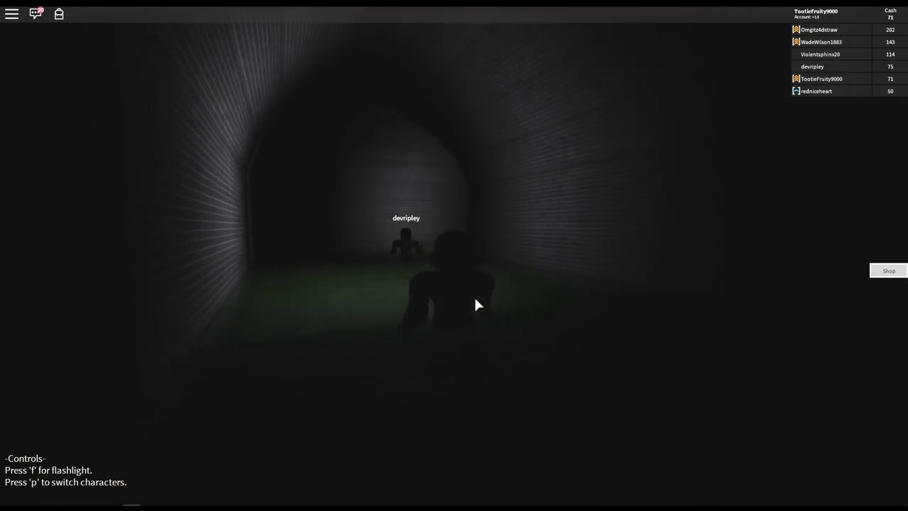
pyautogui.press('w')
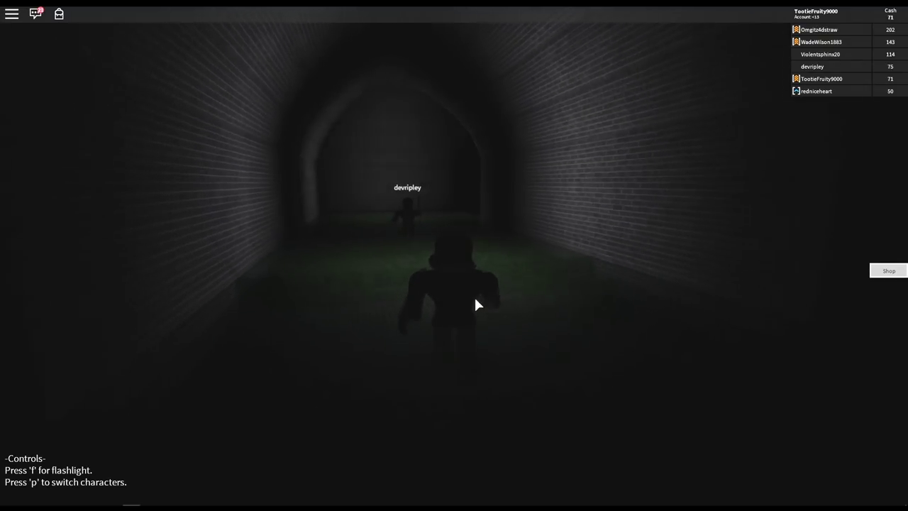
pyautogui.press('w')
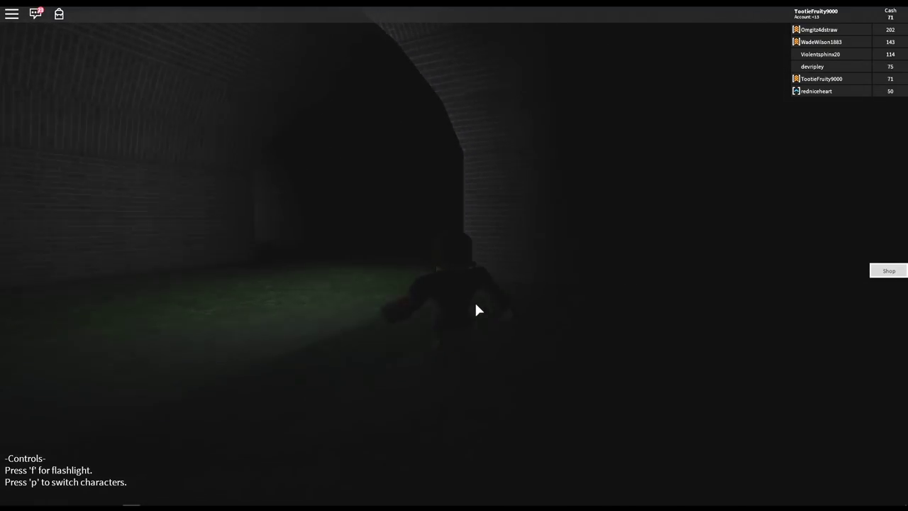
pyautogui.press('w')
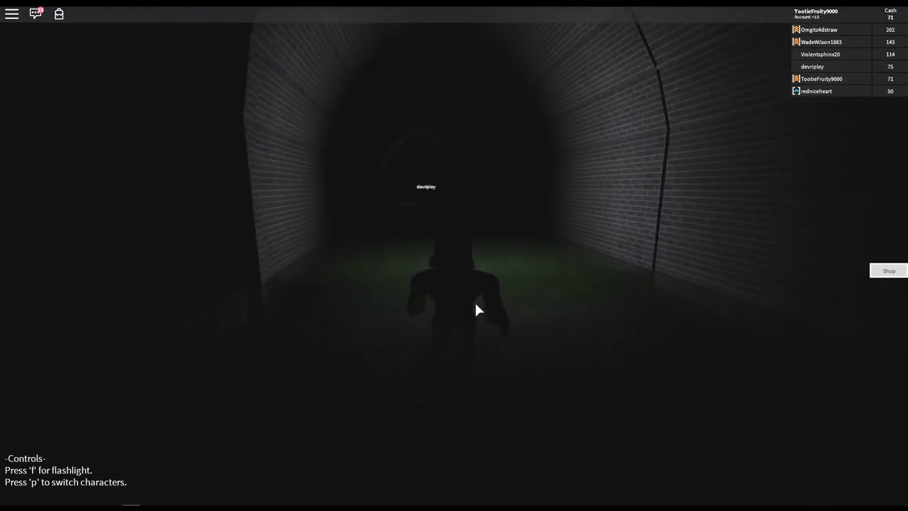
pyautogui.press('w')
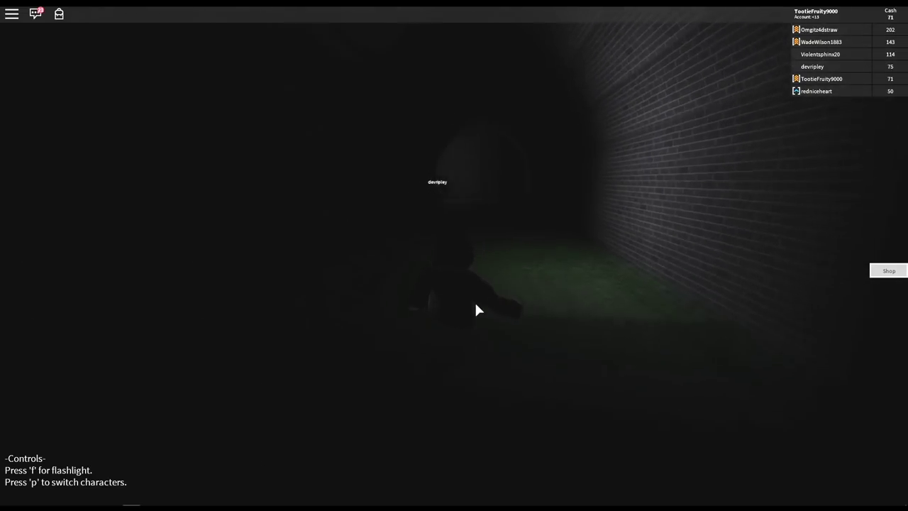
pyautogui.press('w')
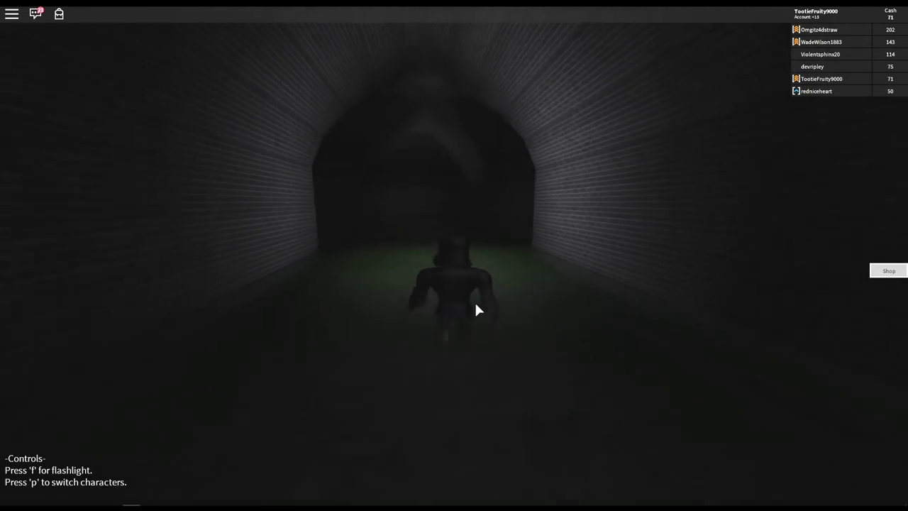
pyautogui.press('w')
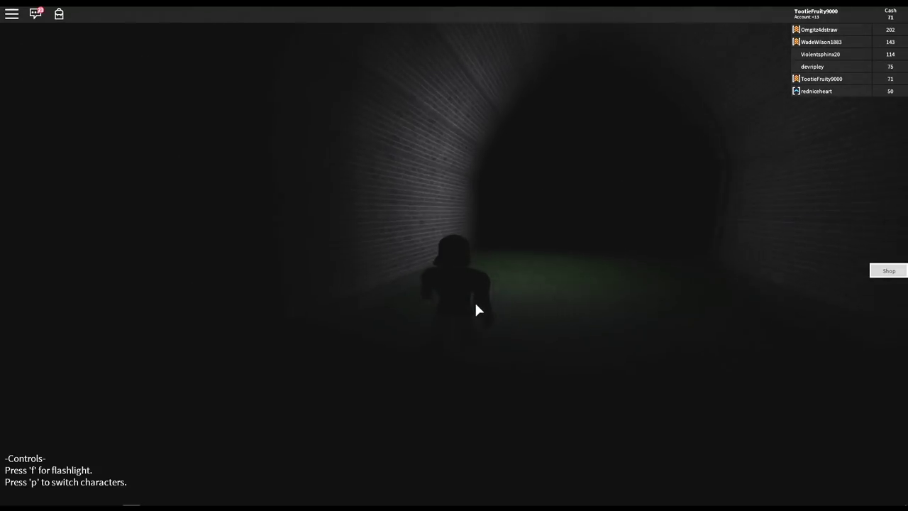
pyautogui.press('w')
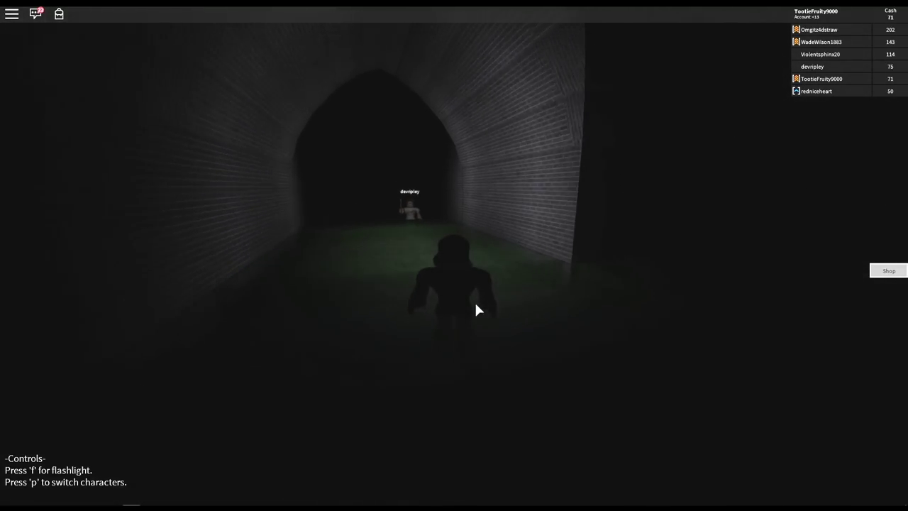
pyautogui.press('w')
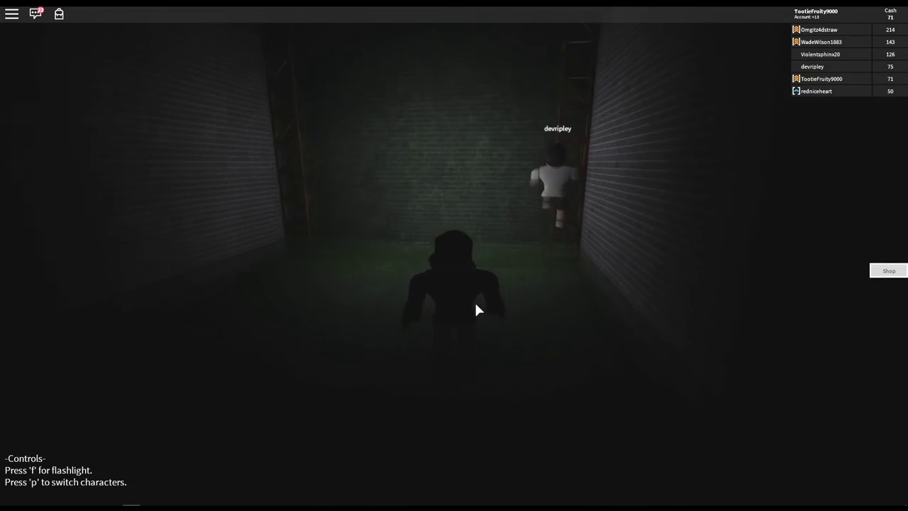
# Step: Climb the ladder into the dark room and head toward the fire
pyautogui.press('w')
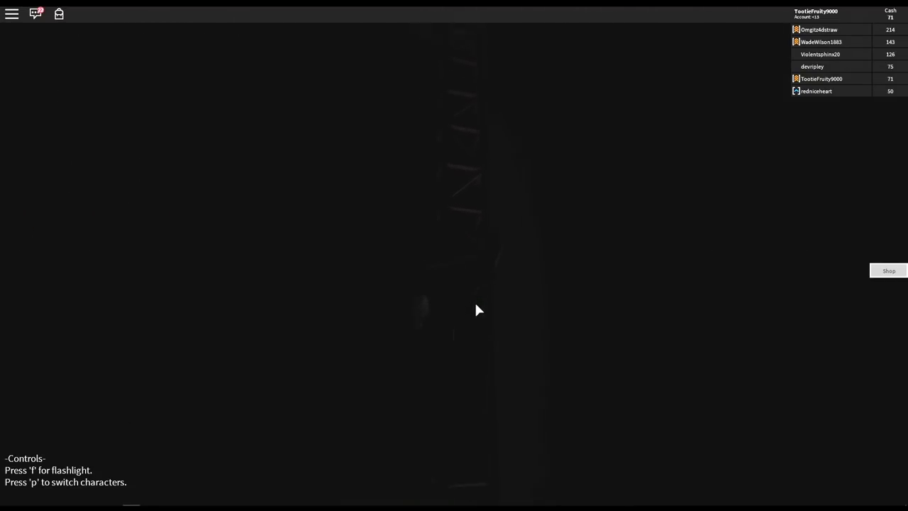
pyautogui.press('w')
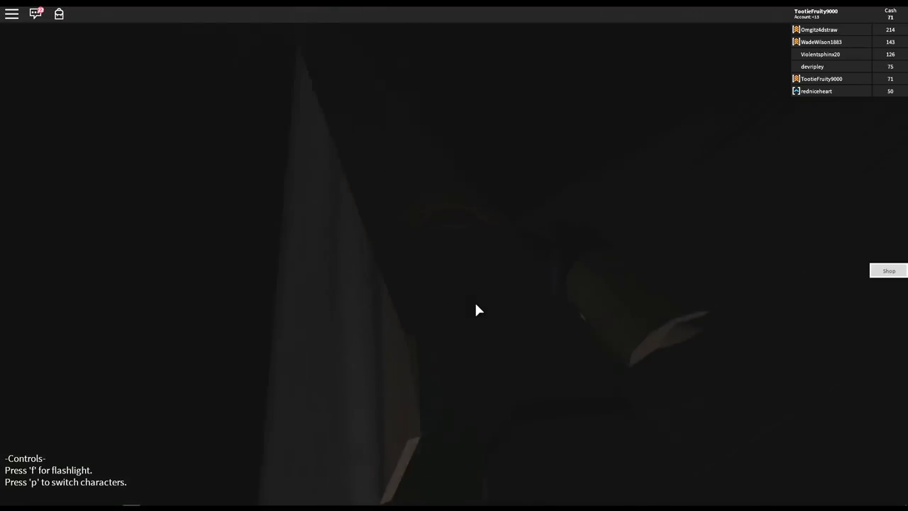
pyautogui.press('w')
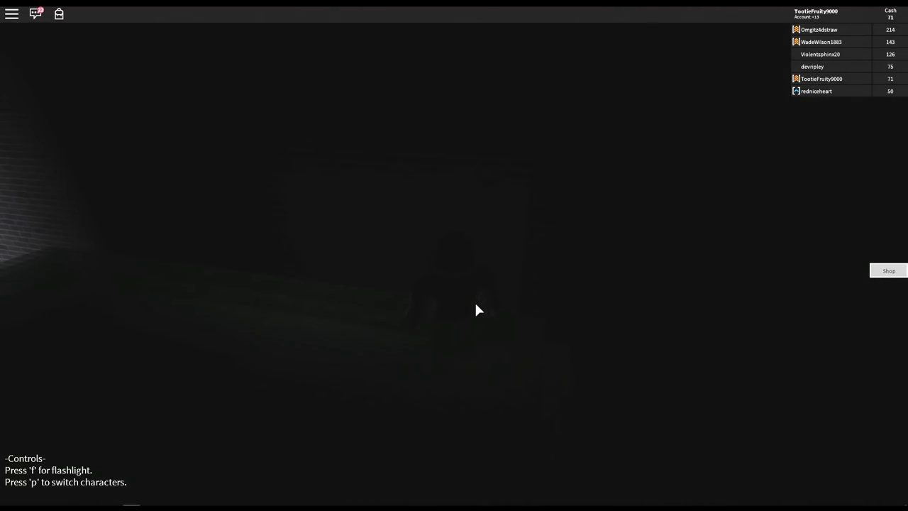
pyautogui.press('w')
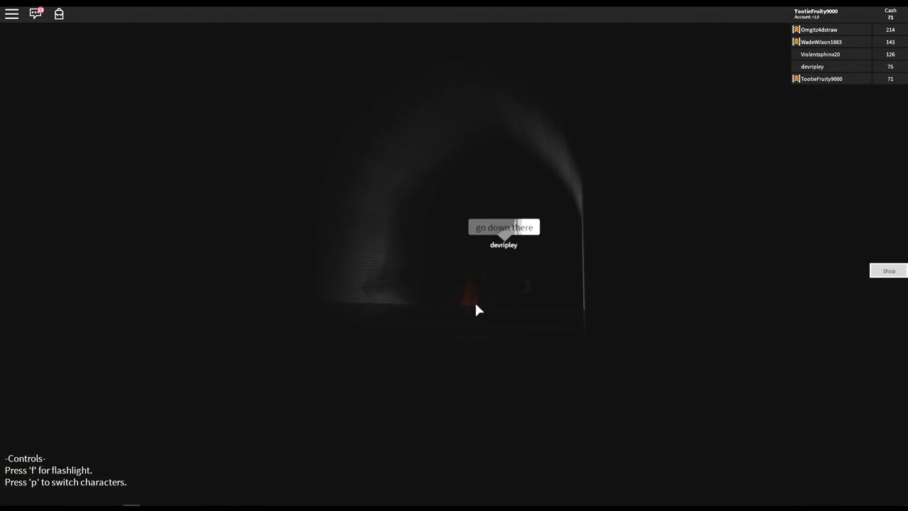
# Step: Walk into the brick corridor toward the burning window, checking on devripley
pyautogui.press('w')
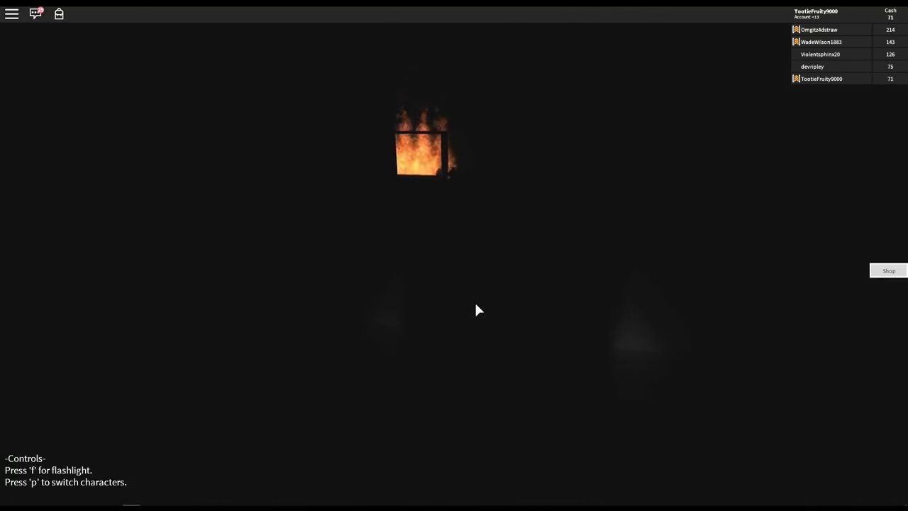
pyautogui.press('f')
pyautogui.press('w')
pyautogui.press('d')
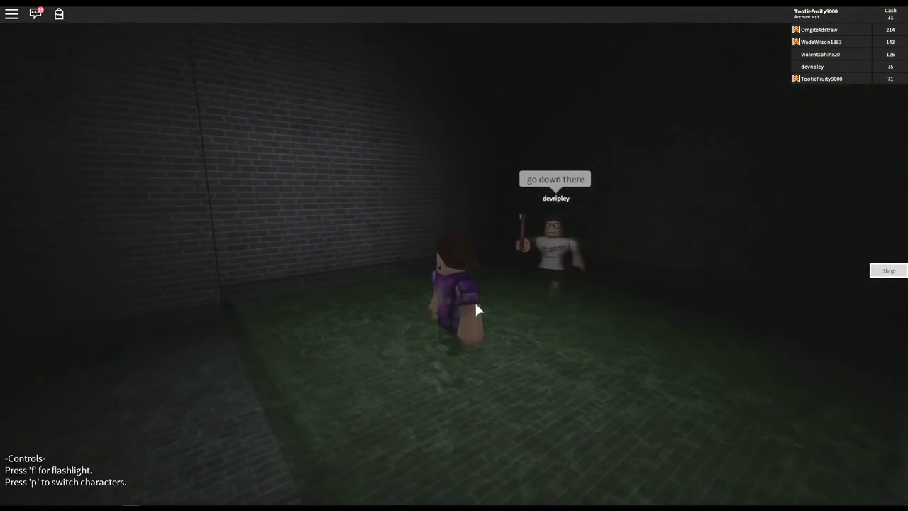
pyautogui.press('w')
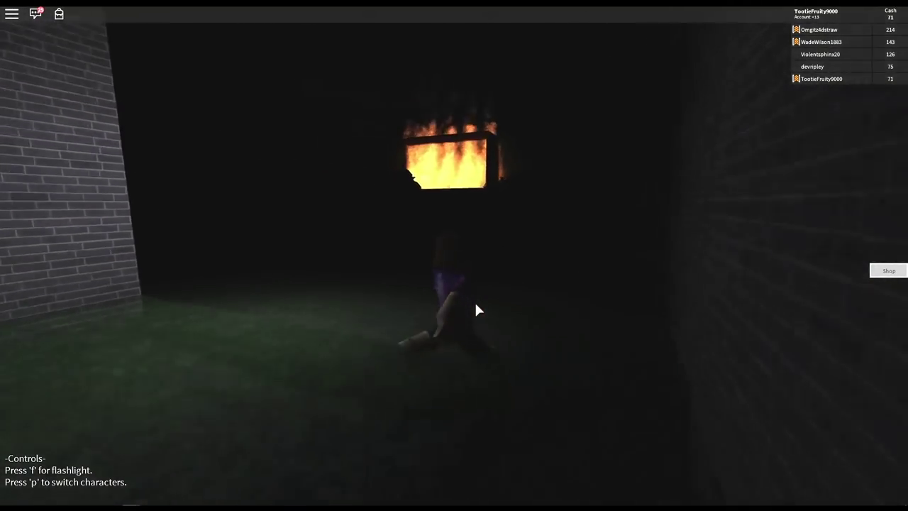
pyautogui.press('w')
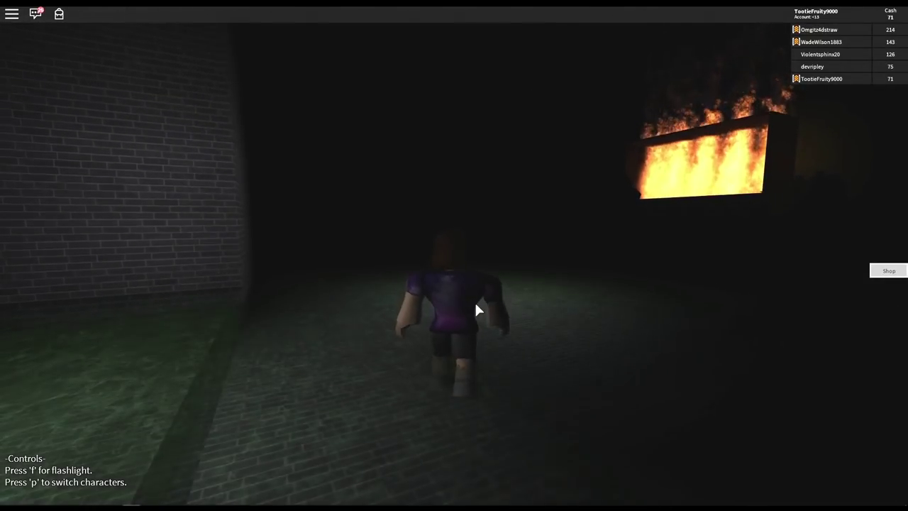
# Step: Look back at devripley, then close in on the burning structure
pyautogui.press('w')
pyautogui.press('s')
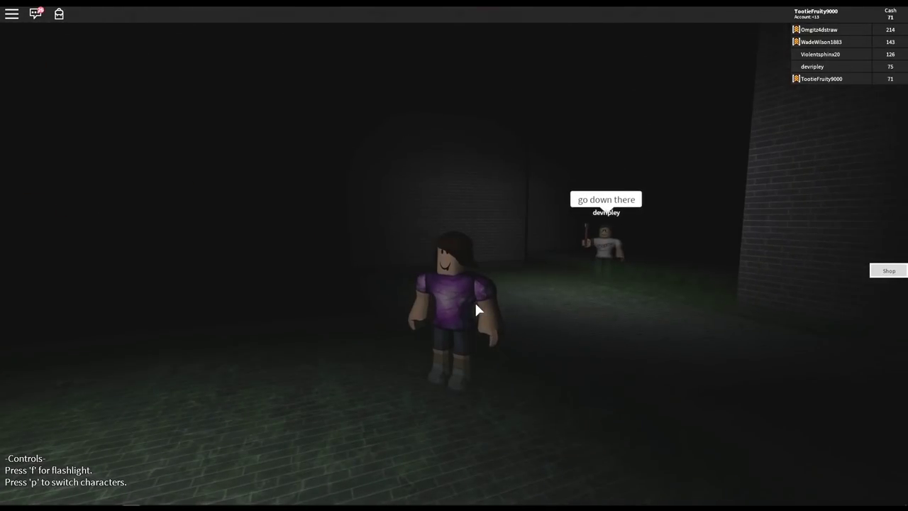
pyautogui.press('w')
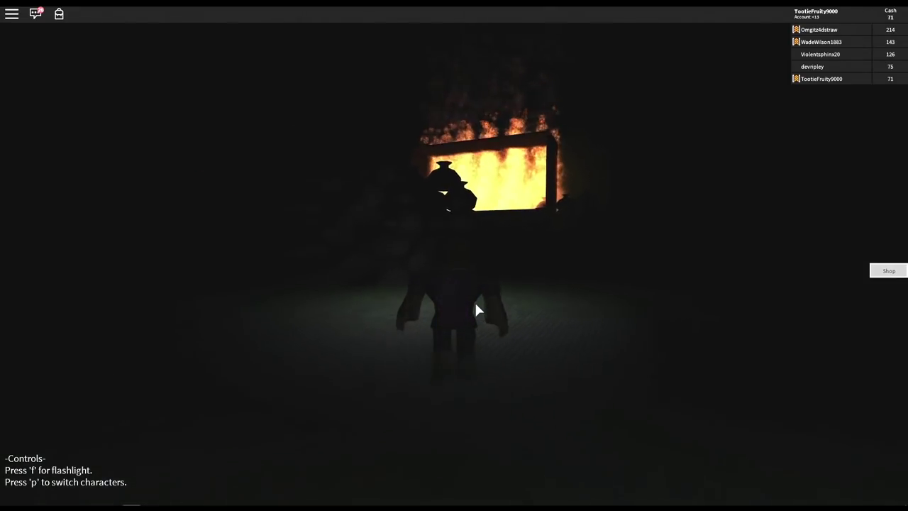
pyautogui.press('w')
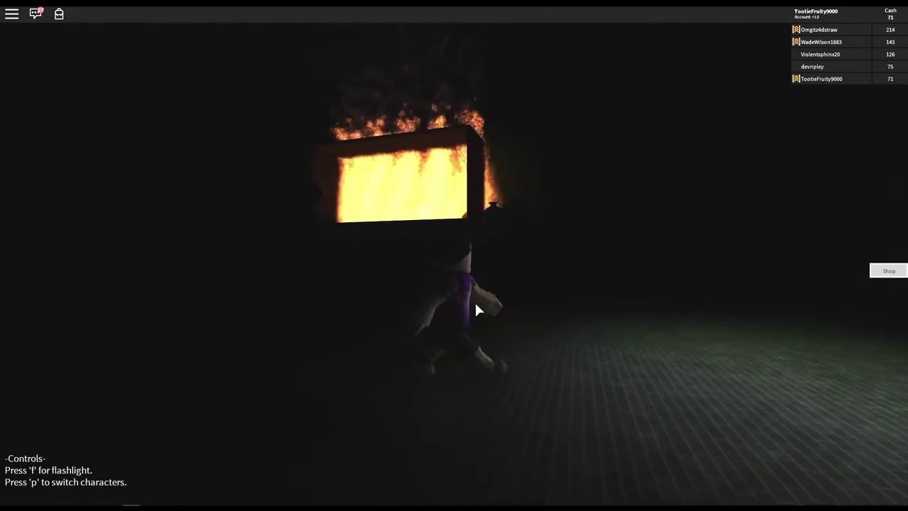
pyautogui.press('w')
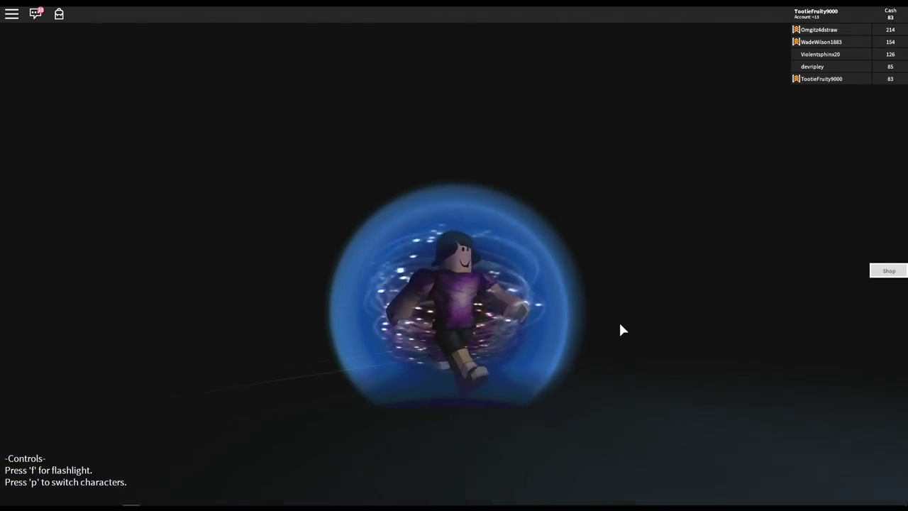
# Step: Walk from the spawn point past the pool edge toward the sewer entrance
pyautogui.press('w')
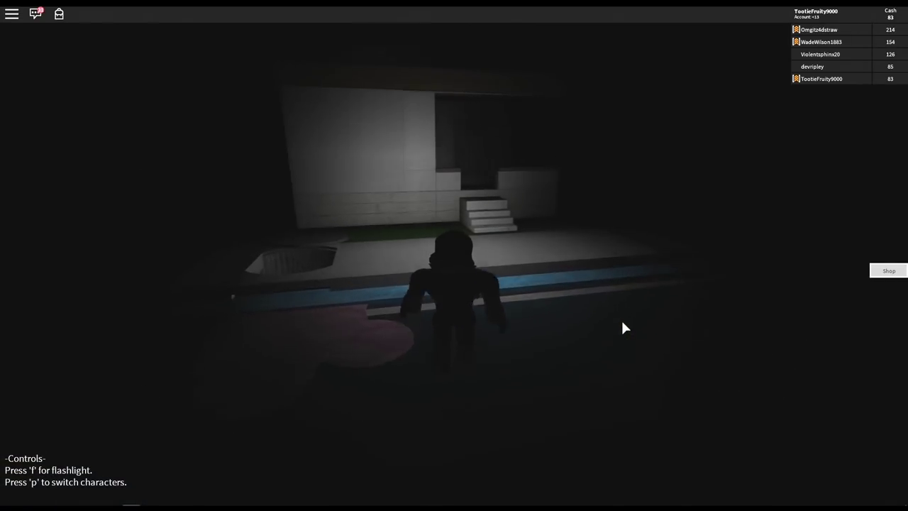
pyautogui.press('w')
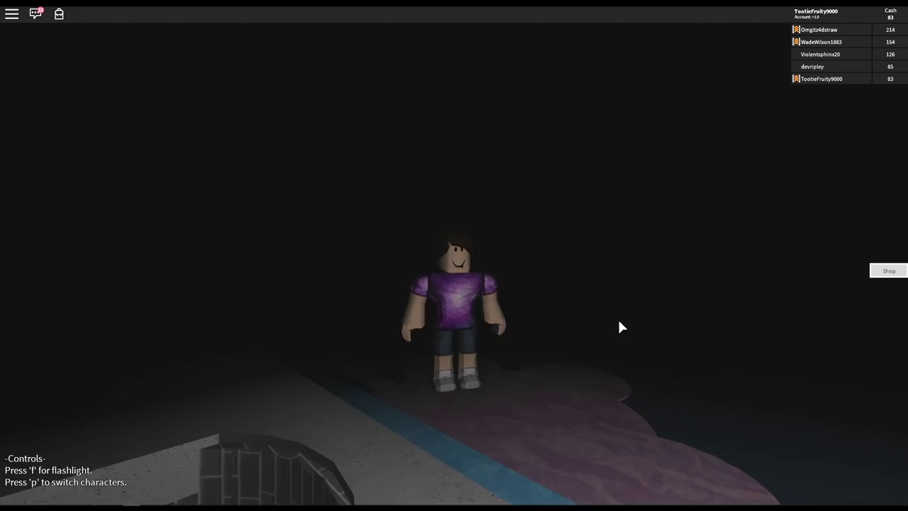
pyautogui.press('w')
pyautogui.press('w')
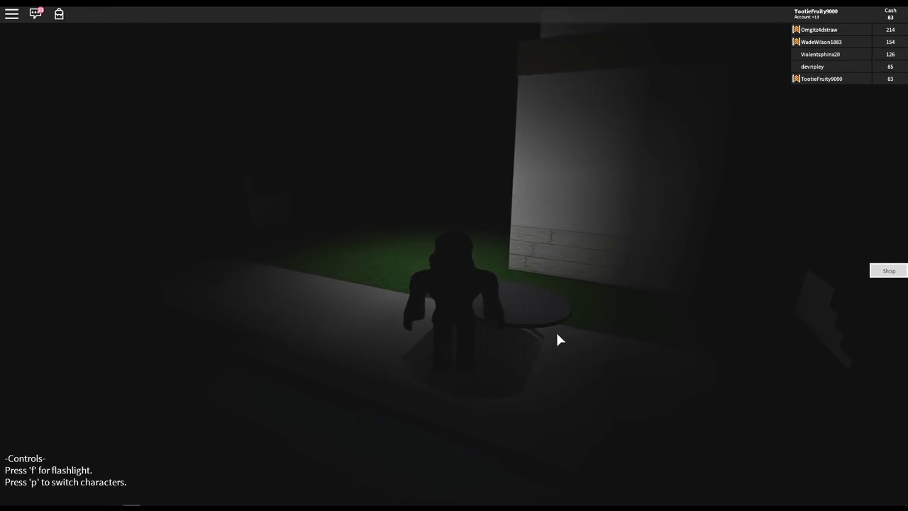
pyautogui.press('w')
pyautogui.press('w')
# Step: Flick the flashlight on and off, then bring up the chat history
pyautogui.press('f')
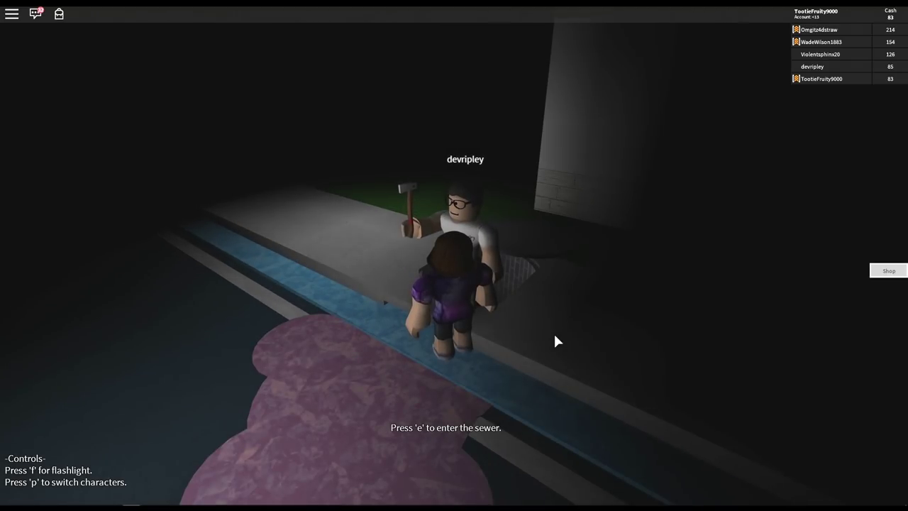
pyautogui.press('f')
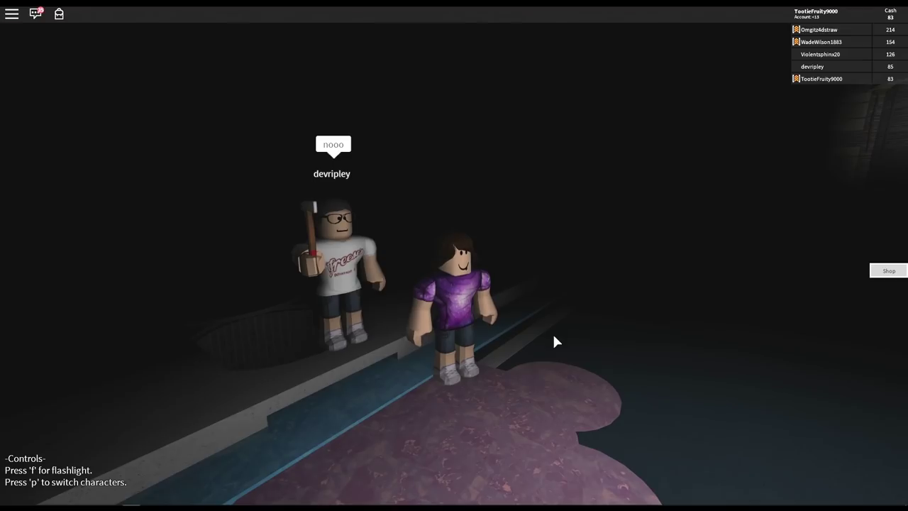
pyautogui.press('/')
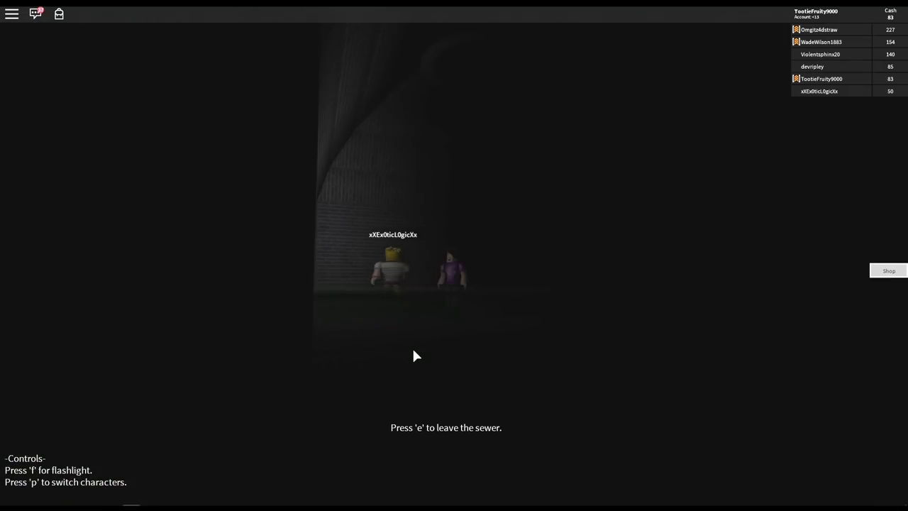
pyautogui.press('w')
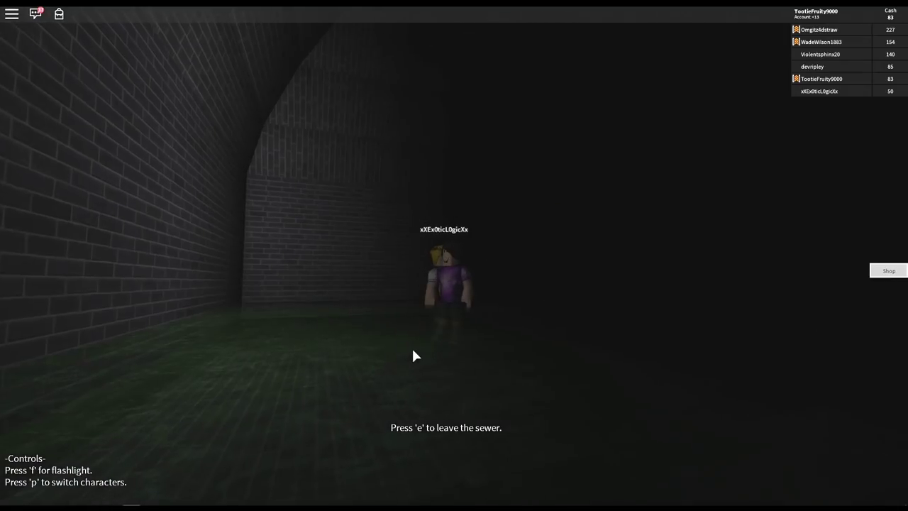
pyautogui.press('f')
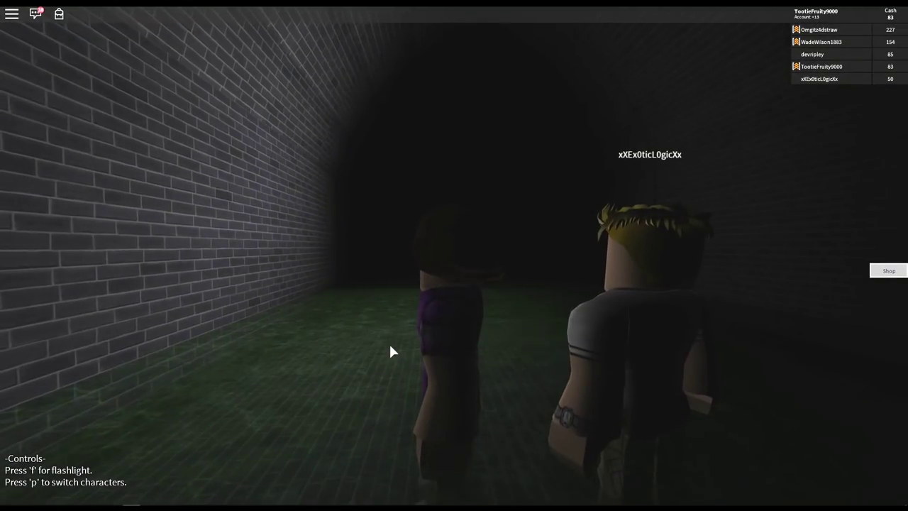
pyautogui.press('f')
pyautogui.press('w')
pyautogui.press('w')
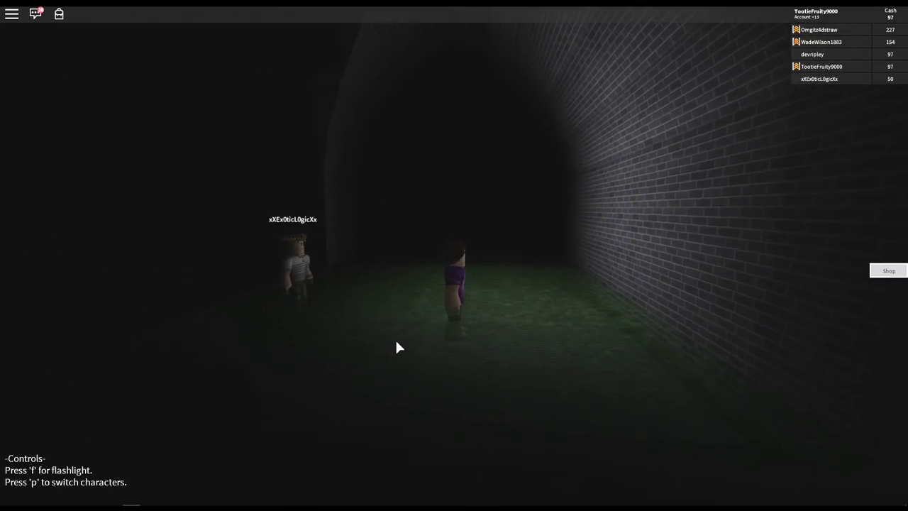
pyautogui.press('w')
pyautogui.press('w')
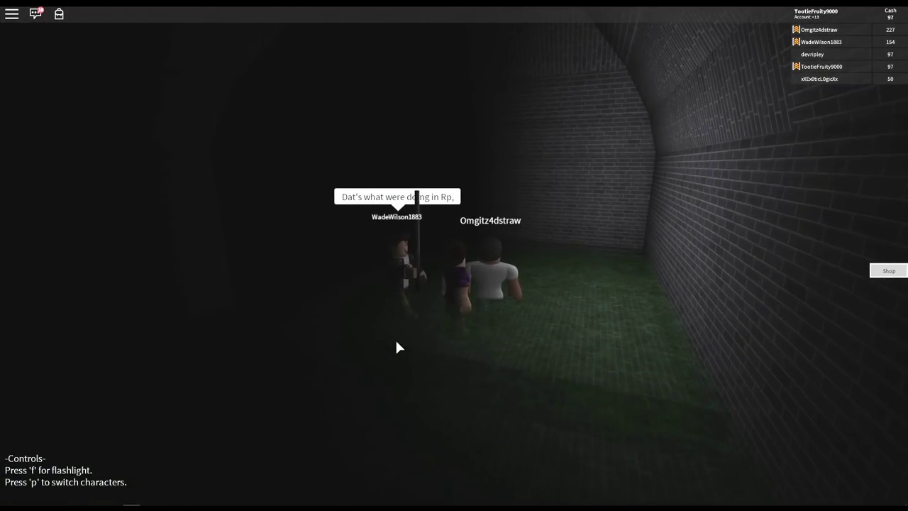
pyautogui.press('w')
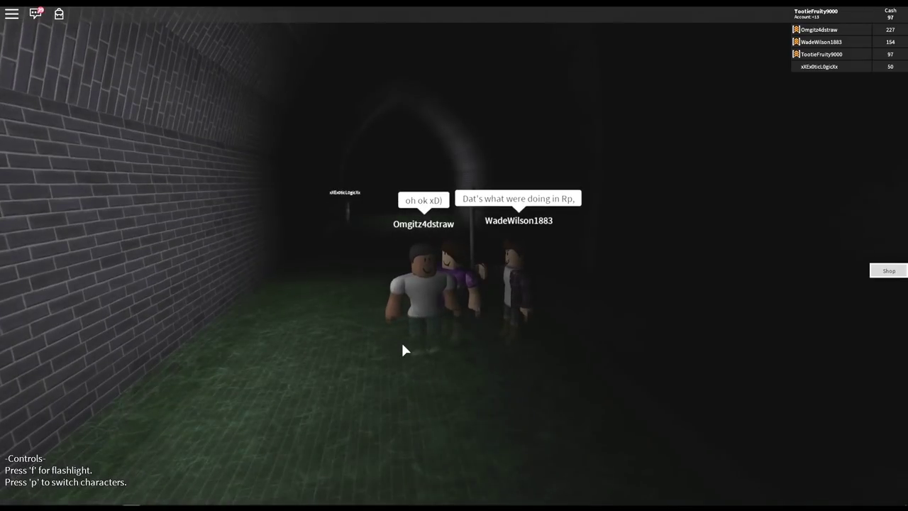
pyautogui.press('w')
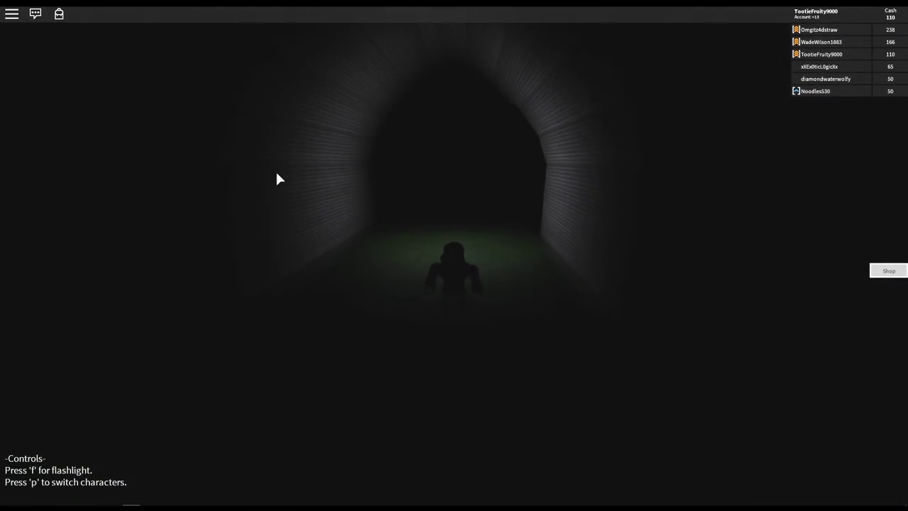
# Step: Follow the red-balloon player through the curving tunnel into the larger sewer room
pyautogui.press('w')
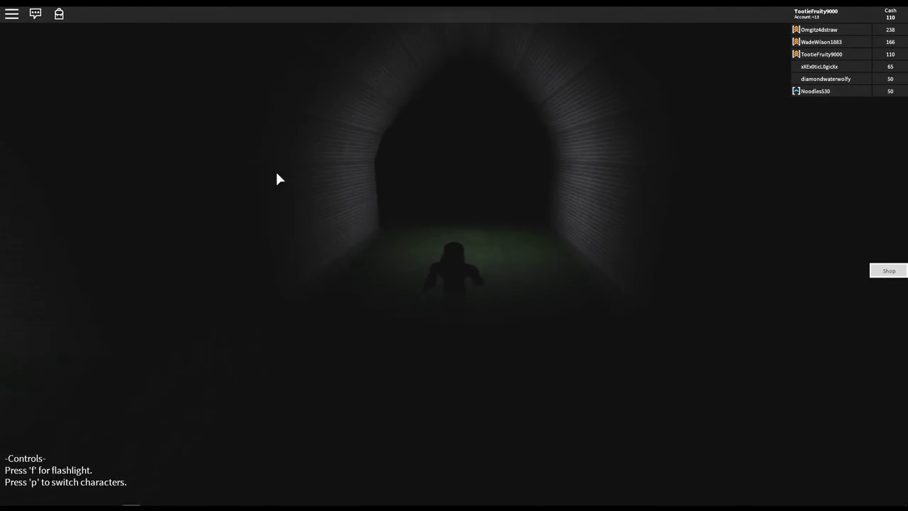
pyautogui.press('w')
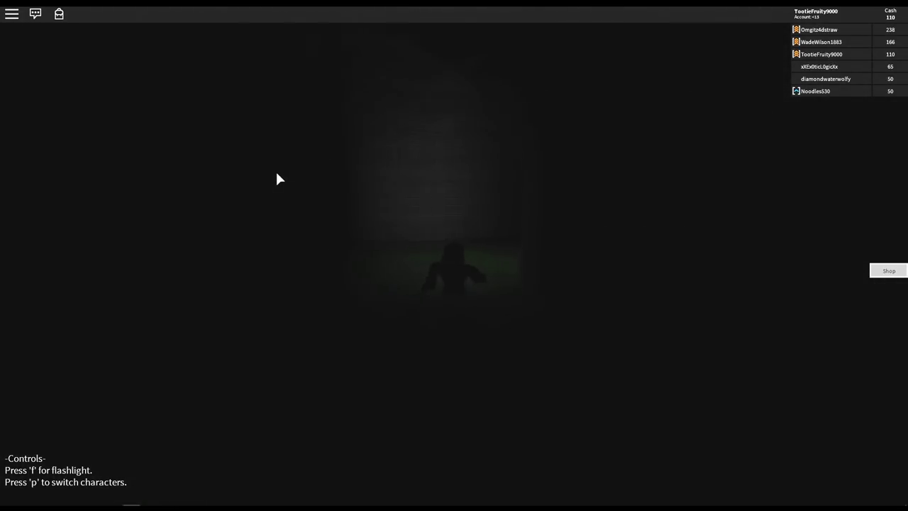
pyautogui.press('w')
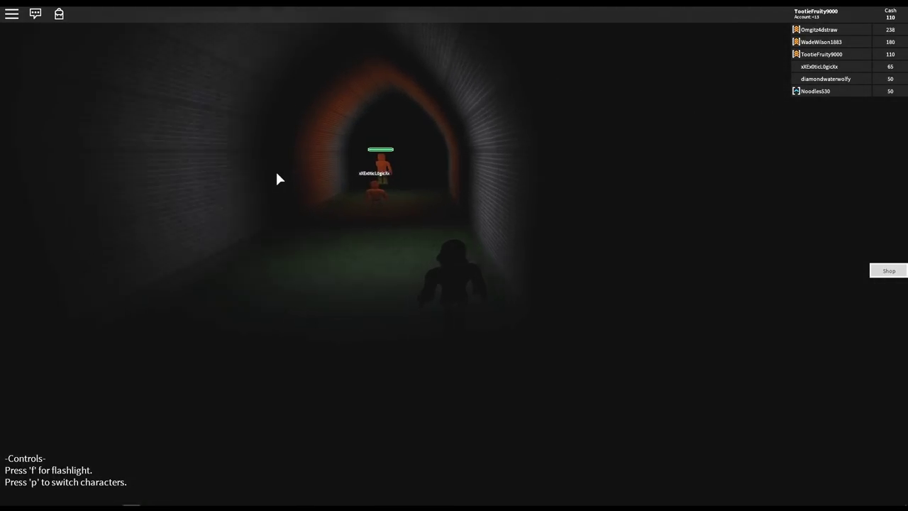
pyautogui.press('w')
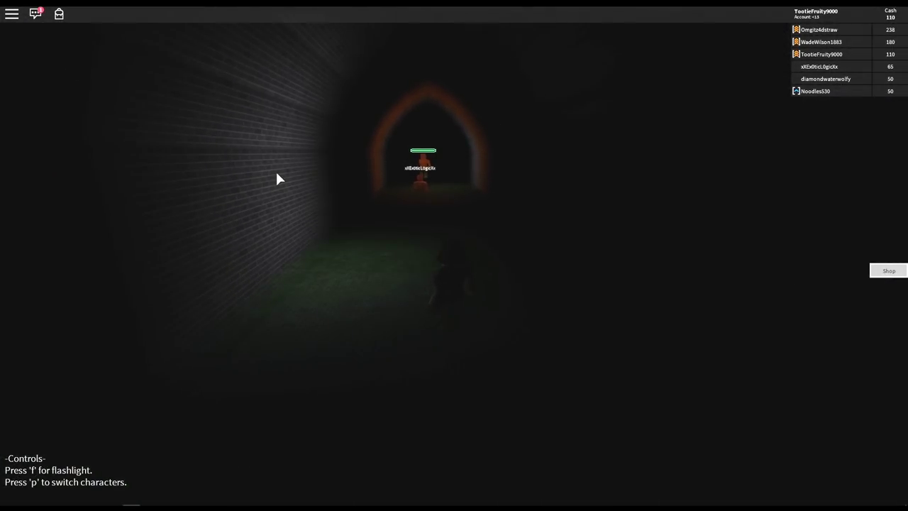
pyautogui.press('w')
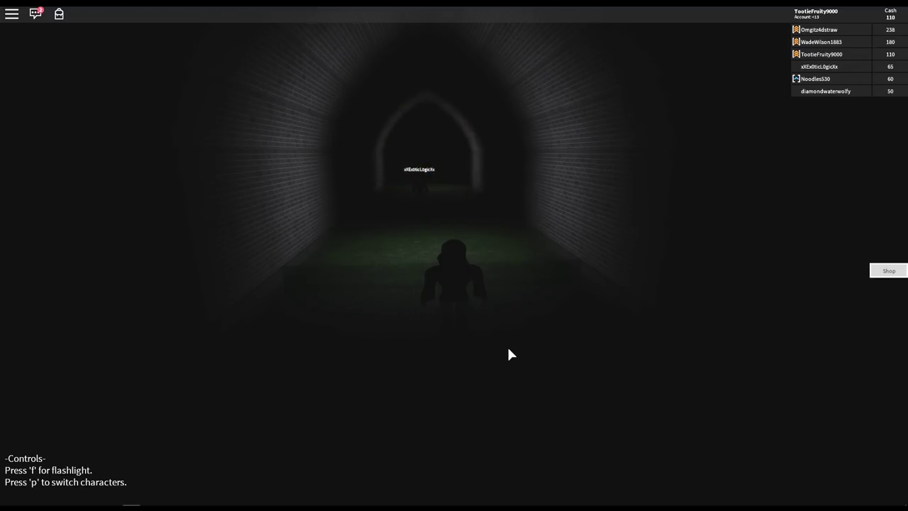
pyautogui.press('w')
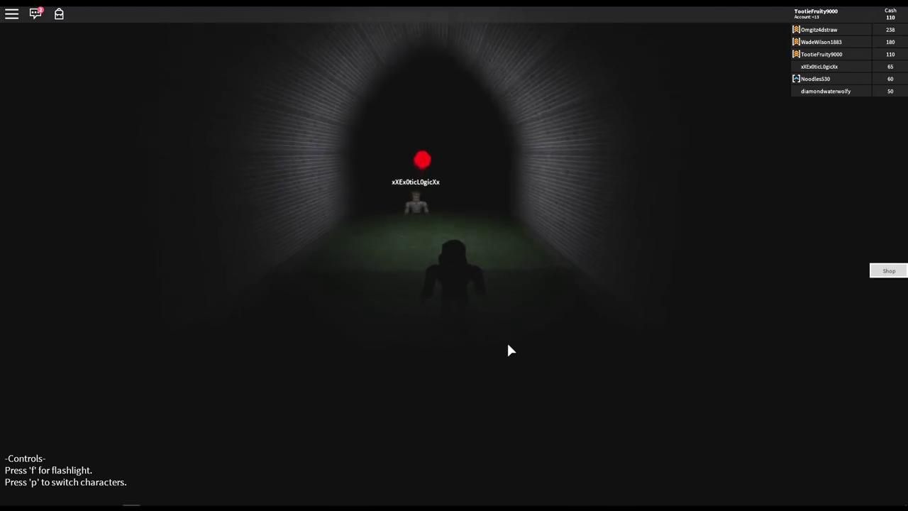
pyautogui.press('w')
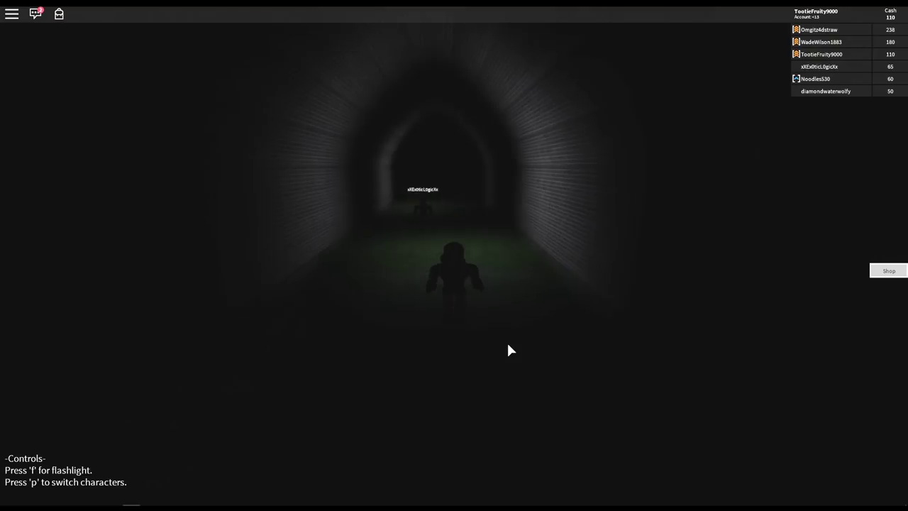
pyautogui.press('w')
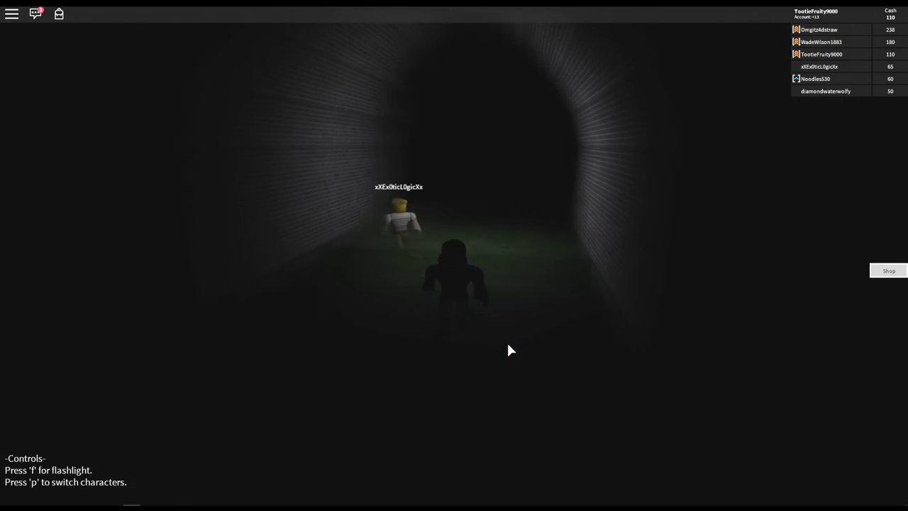
pyautogui.press('w')
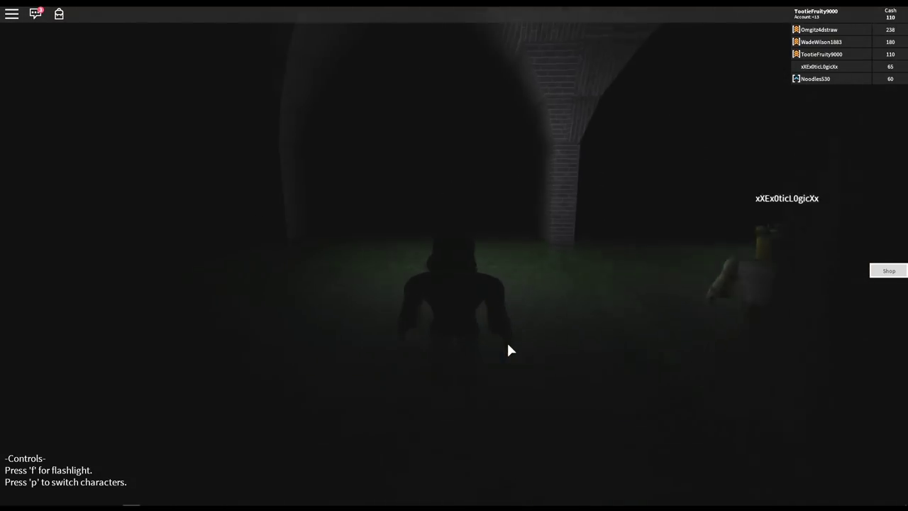
pyautogui.press('w')
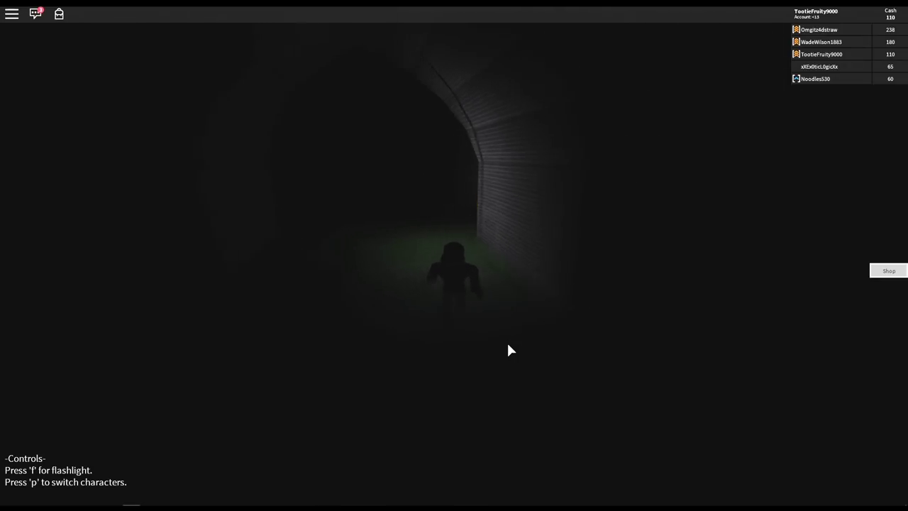
pyautogui.press('w')
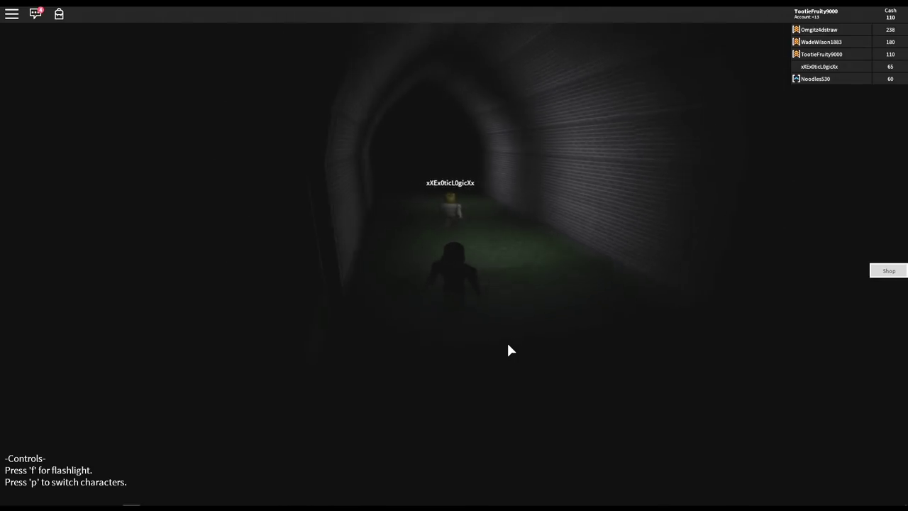
pyautogui.press('w')
pyautogui.press('w')
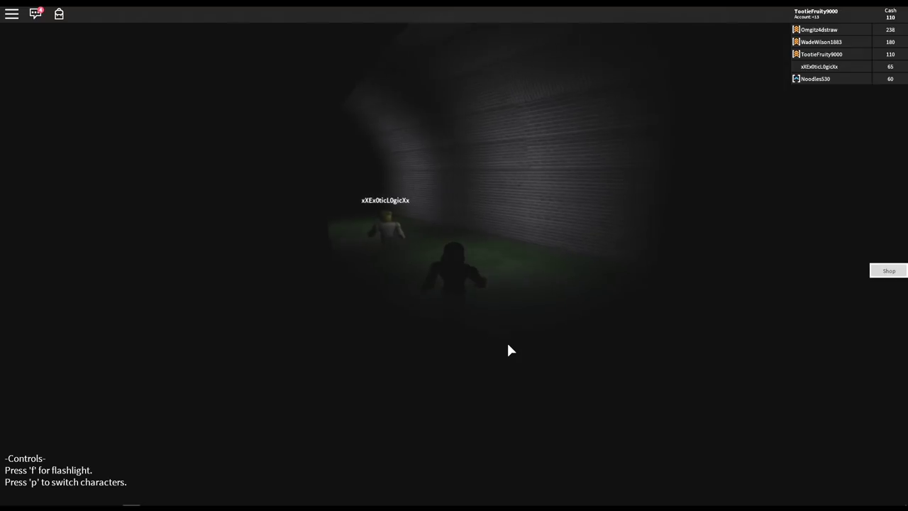
pyautogui.press('w')
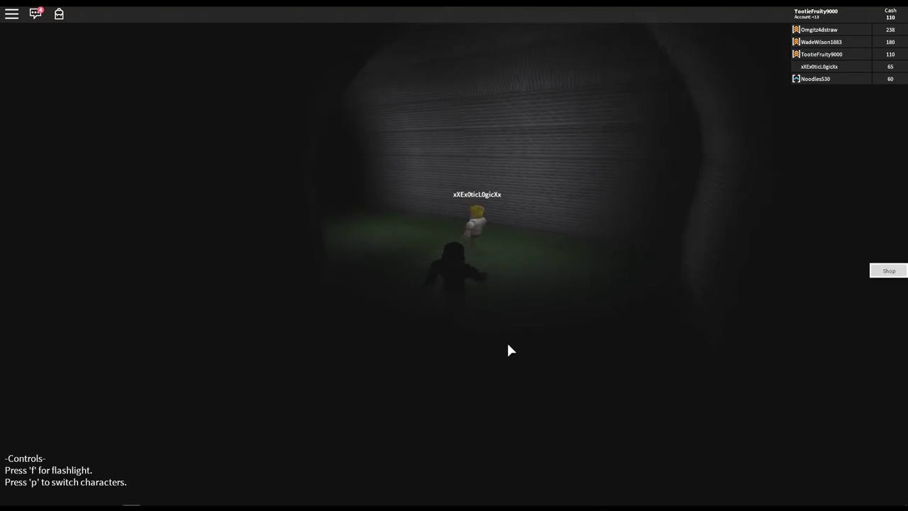
pyautogui.press('w')
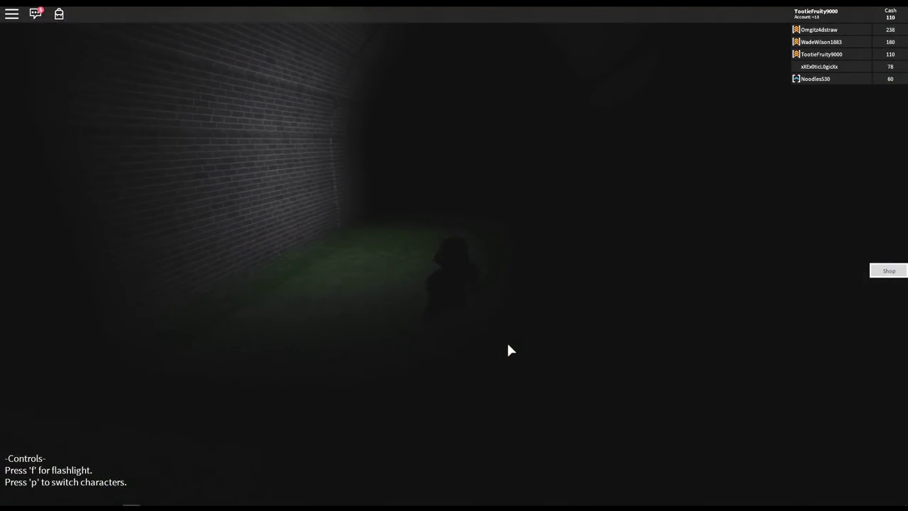
pyautogui.press('w')
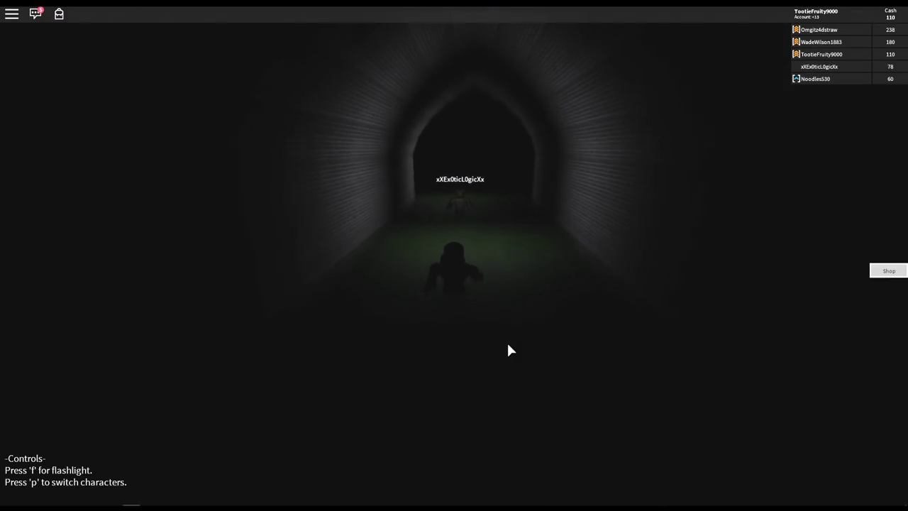
pyautogui.press('w')
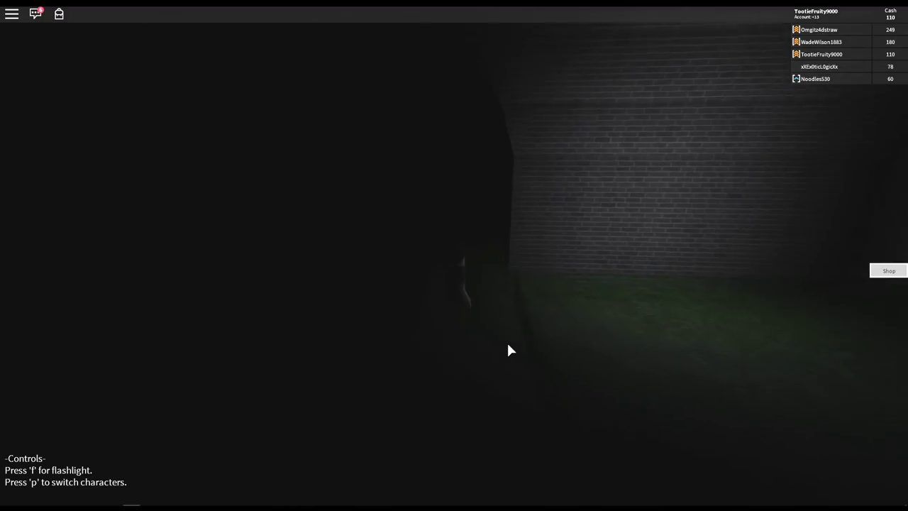
pyautogui.press('w')
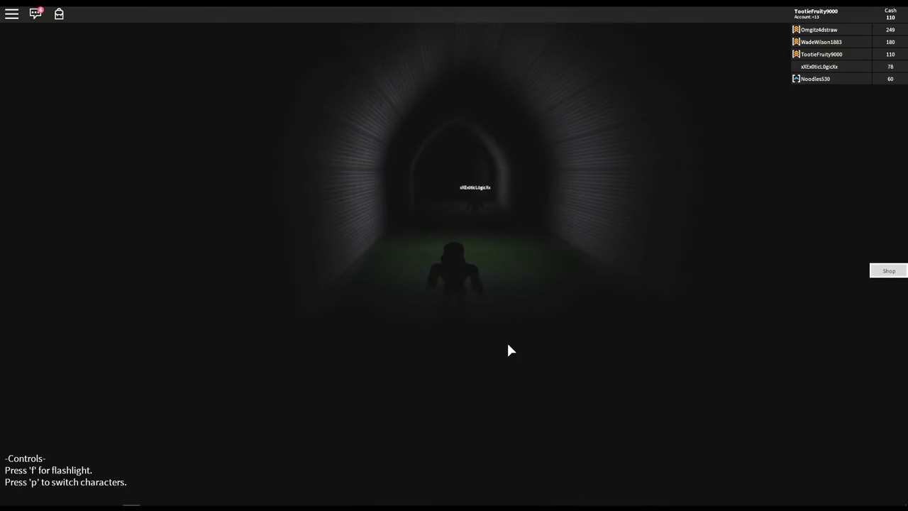
pyautogui.press('w')
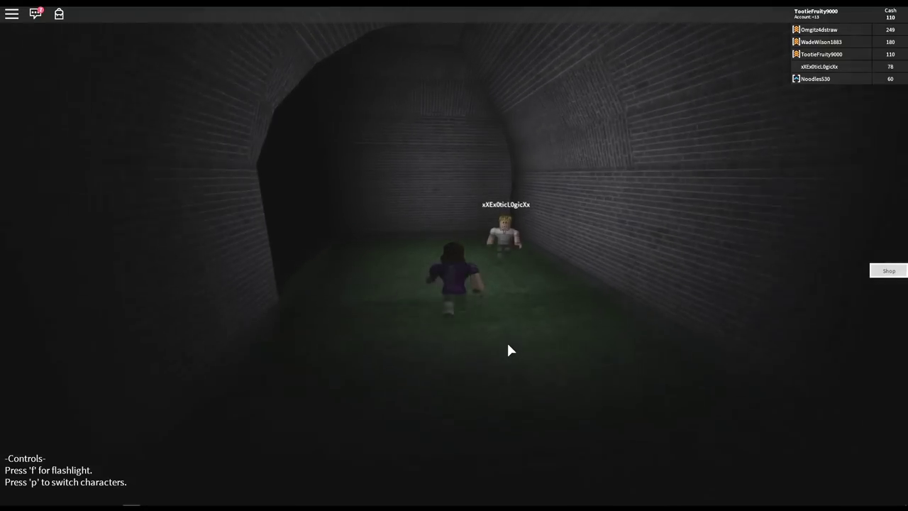
pyautogui.press('w')
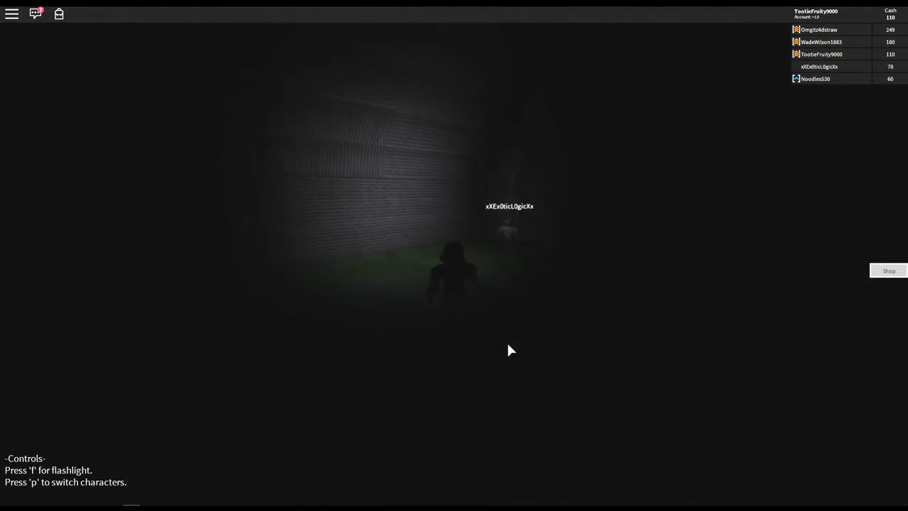
pyautogui.press('w')
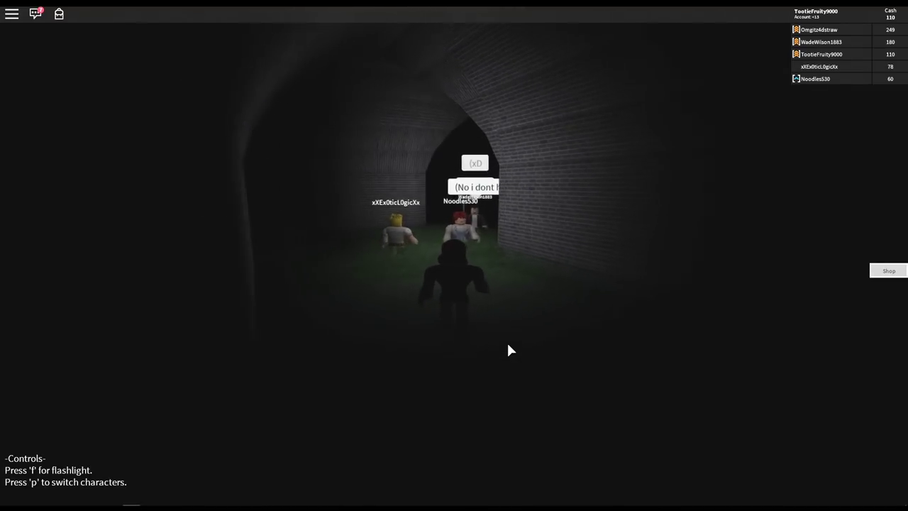
pyautogui.press('w')
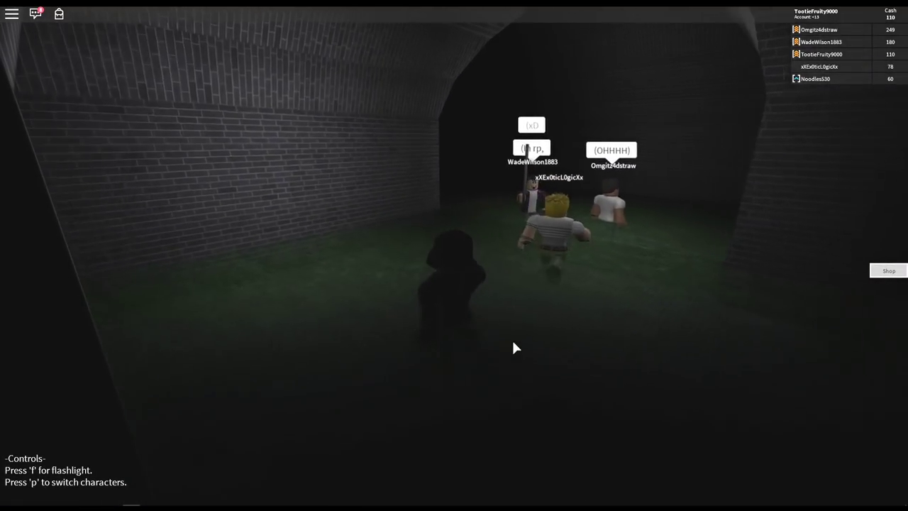
pyautogui.press('w')
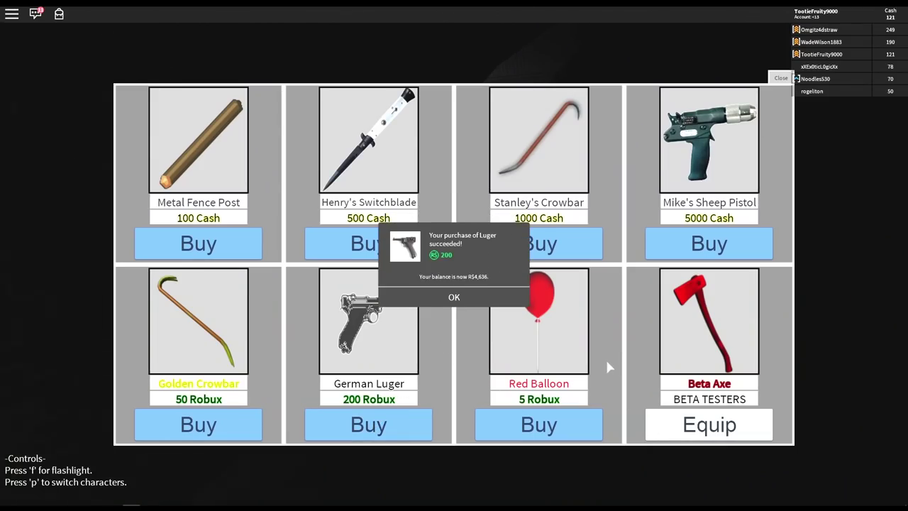
# Step: Confirm buying the German Luger for 200 Robux
pyautogui.click(489, 302)
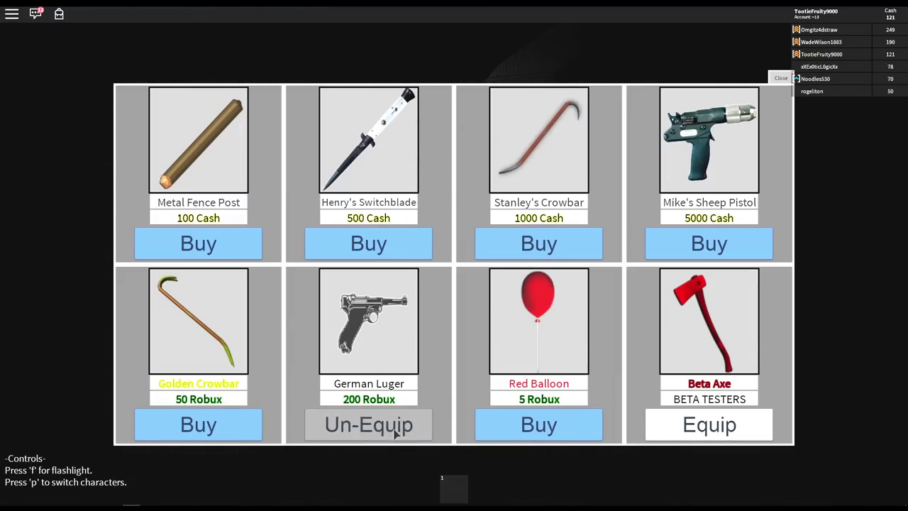
# Step: Leave the shop, hold the Luger, and toggle the flashlight
pyautogui.click(778, 80)
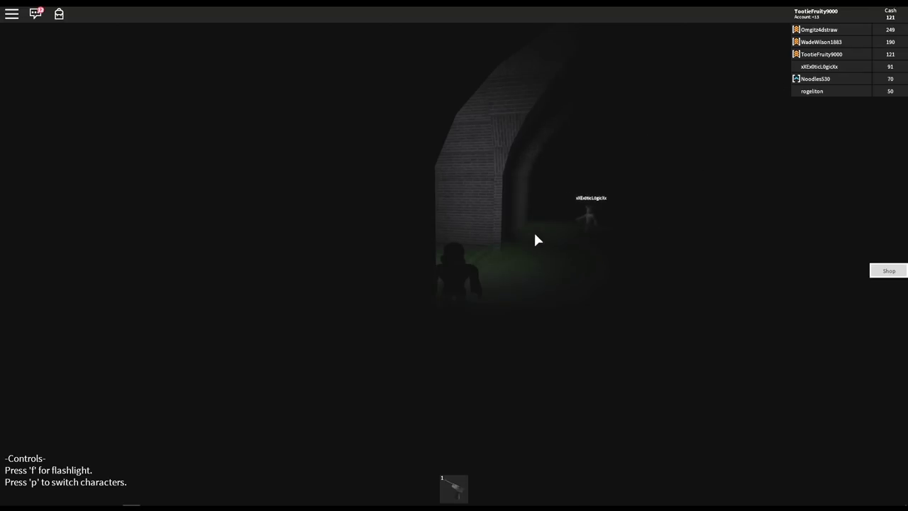
pyautogui.press('1')
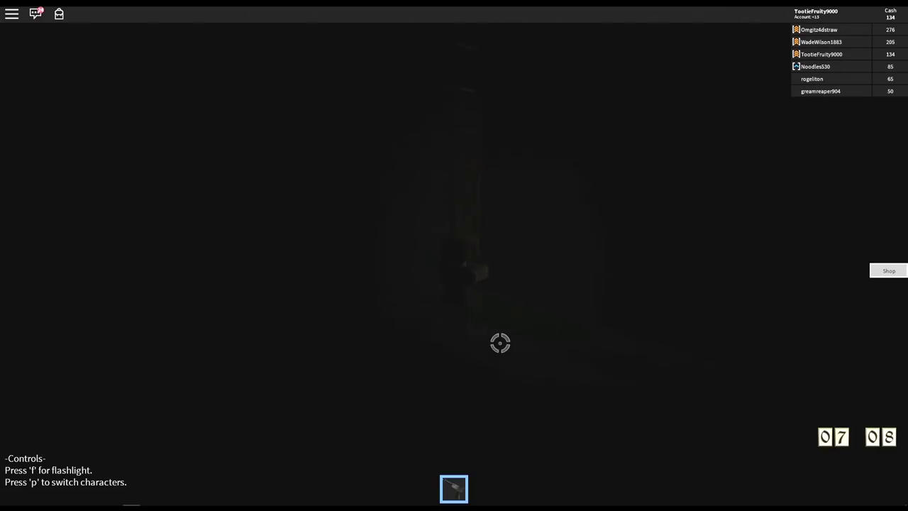
pyautogui.press('f')
pyautogui.press('f')
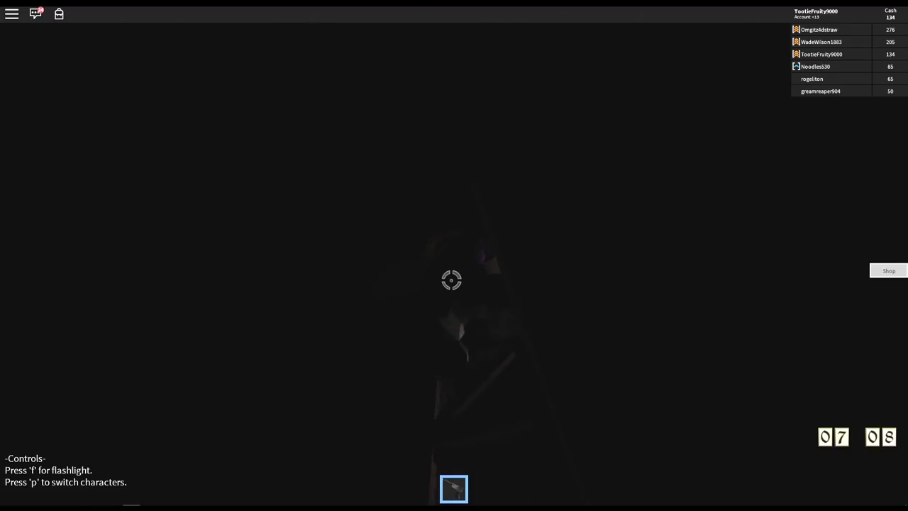
# Step: Walk the lit brick corridor toward the burning fireplace ahead
pyautogui.press('w')
pyautogui.press('w')
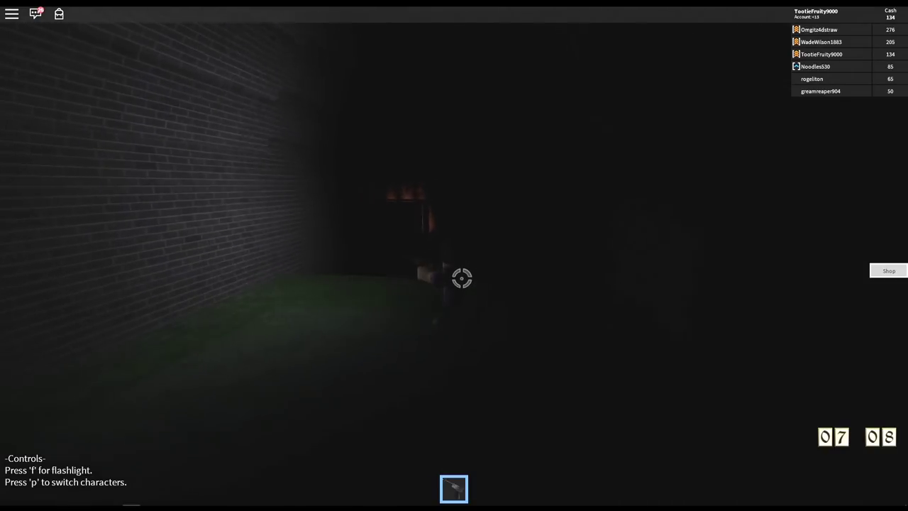
pyautogui.press('w')
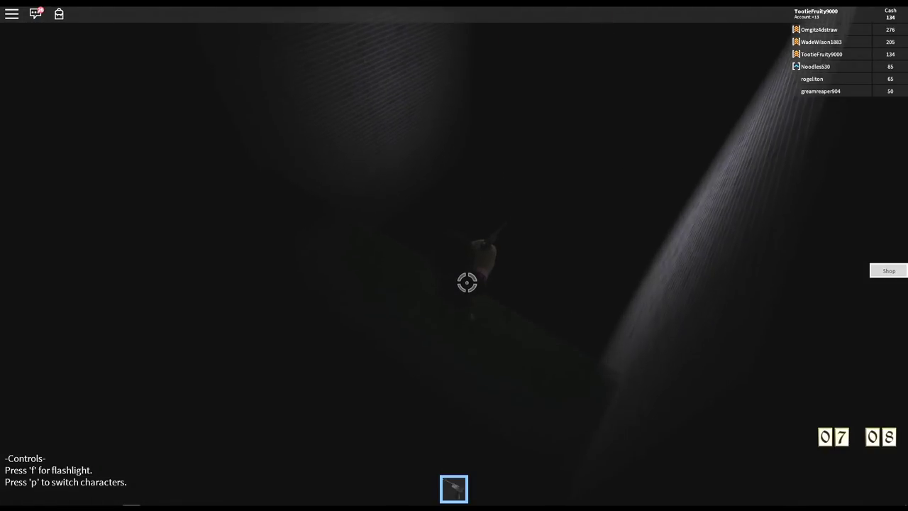
pyautogui.press('w')
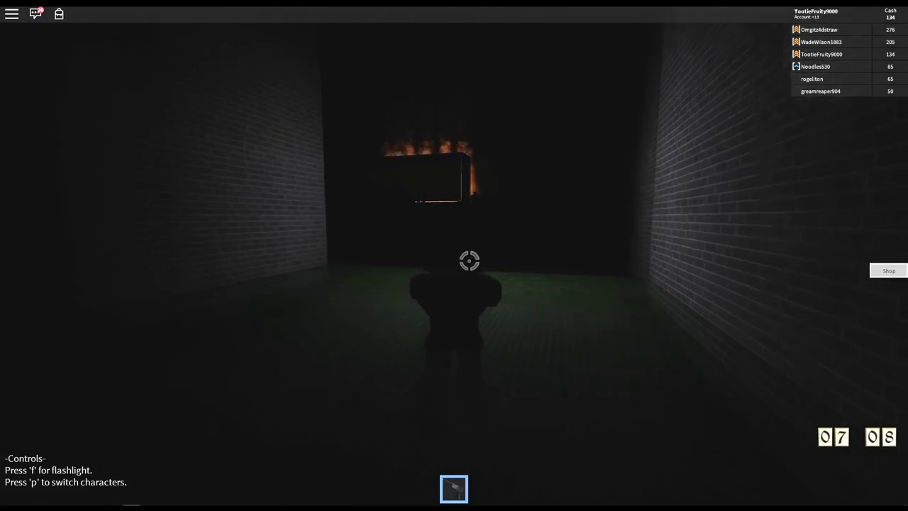
pyautogui.press('w')
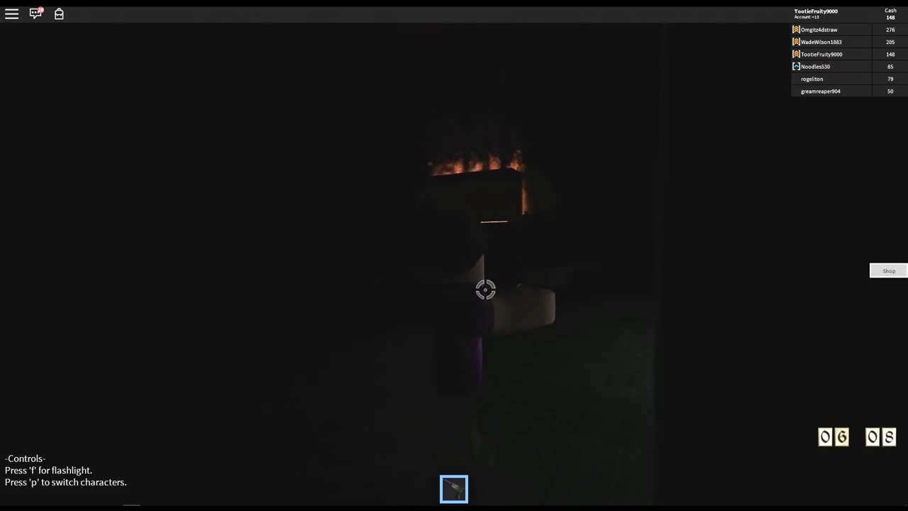
# Step: Walk up to the burning fireplace, finish off Pennywise, and look around while respawning
pyautogui.press('w')
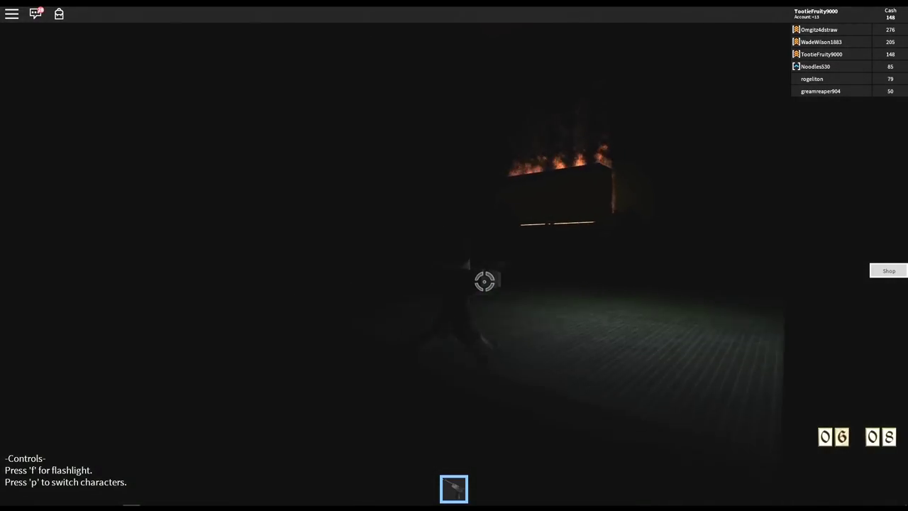
pyautogui.press('w')
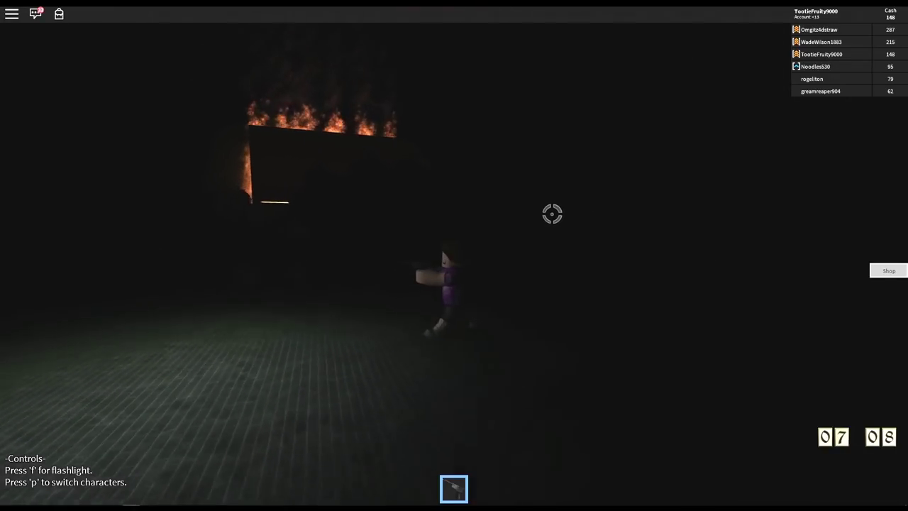
pyautogui.press('w')
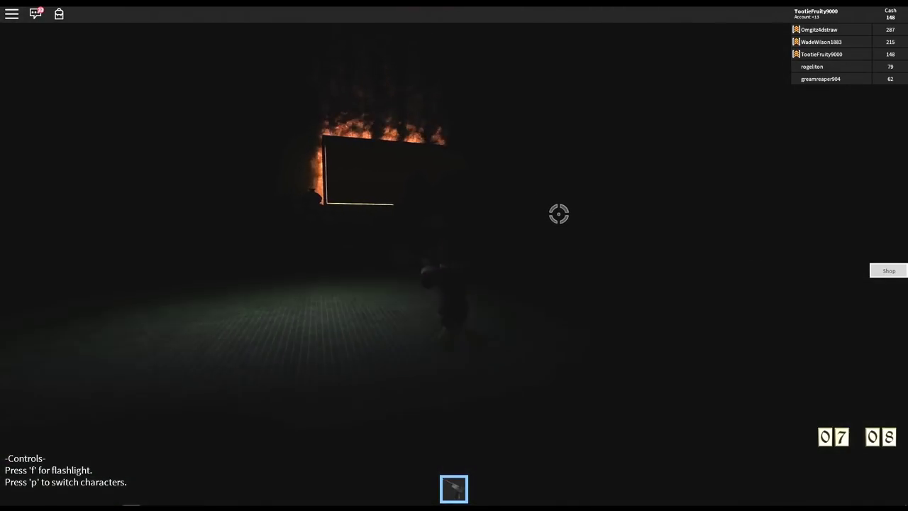
pyautogui.press('w')
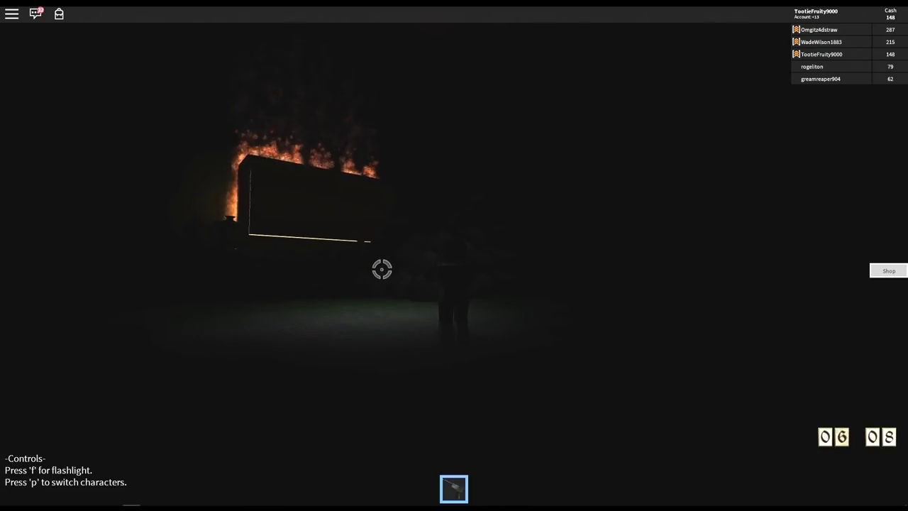
pyautogui.press('s')
pyautogui.press('s')
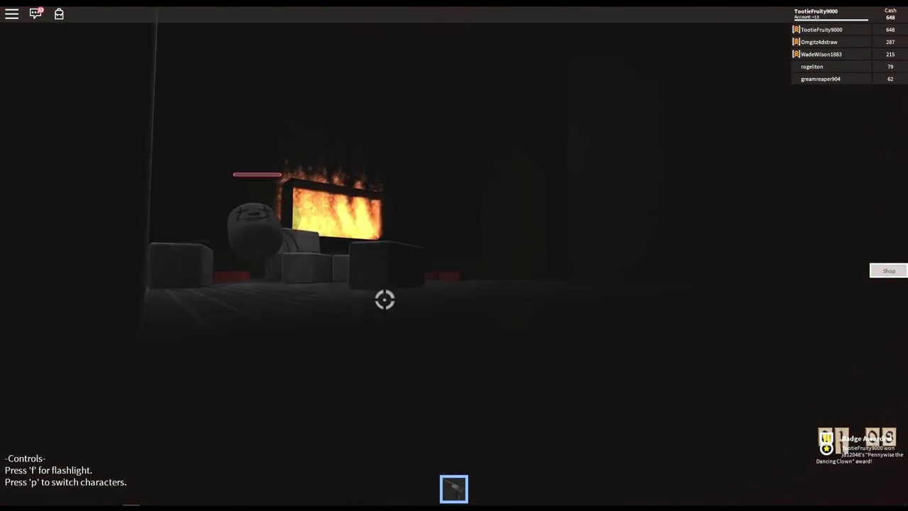
pyautogui.moveTo(375, 277); pyautogui.dragTo(437, 272)
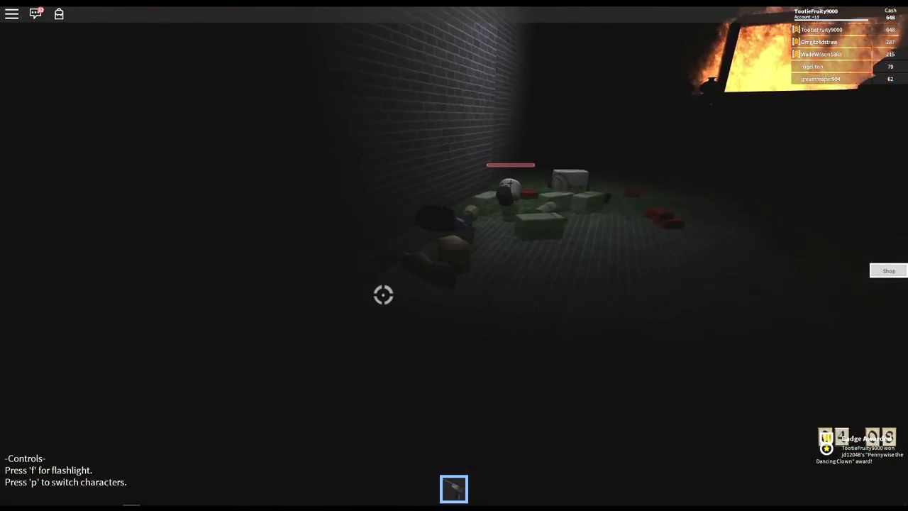
pyautogui.moveTo(472, 222); pyautogui.dragTo(469, 222)
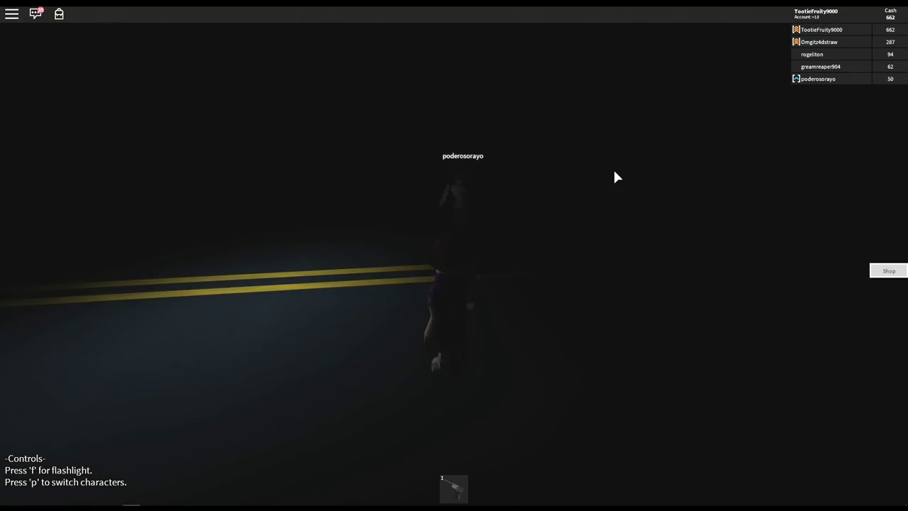
# Step: Draw the Luger, run along the road toward the other player, and shoot at them
pyautogui.press('1')
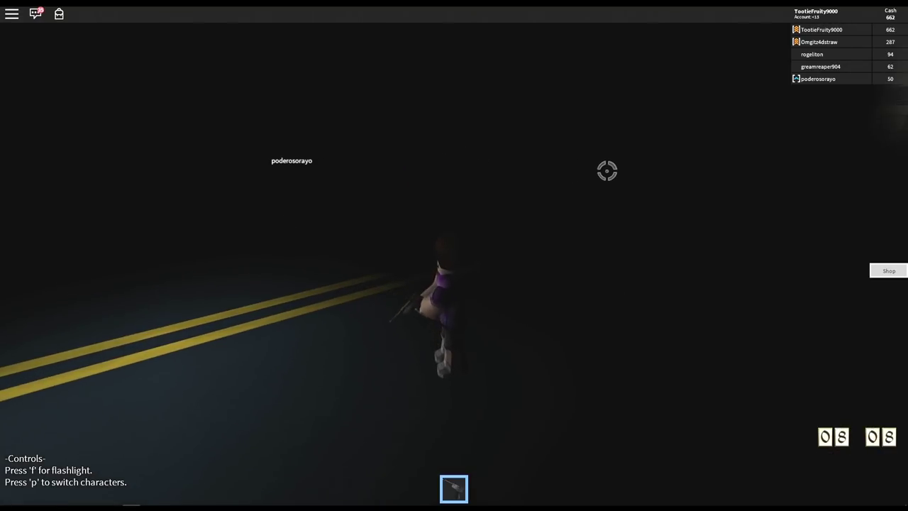
pyautogui.press('w')
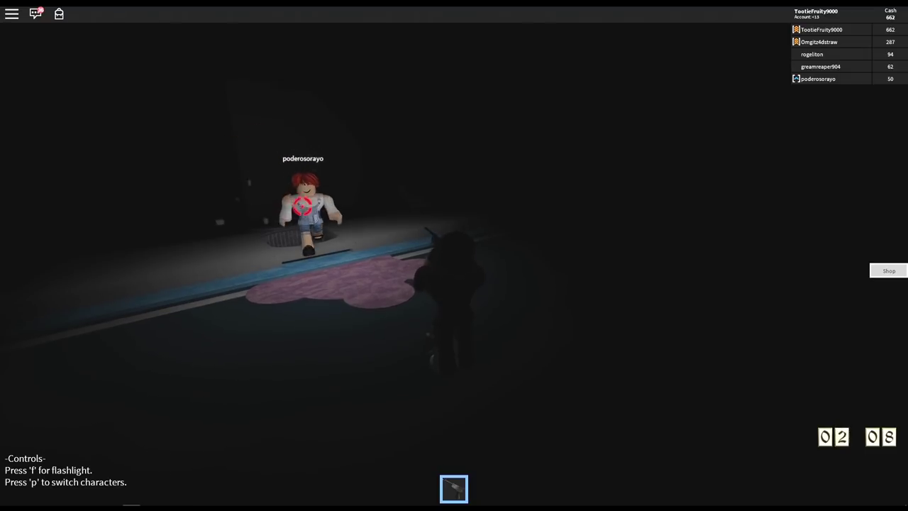
pyautogui.press('p')
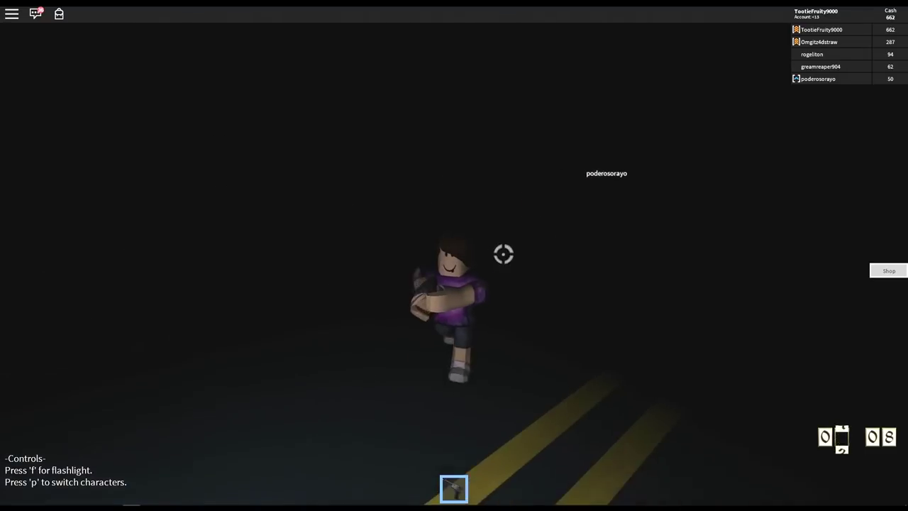
pyautogui.click(431, 205)
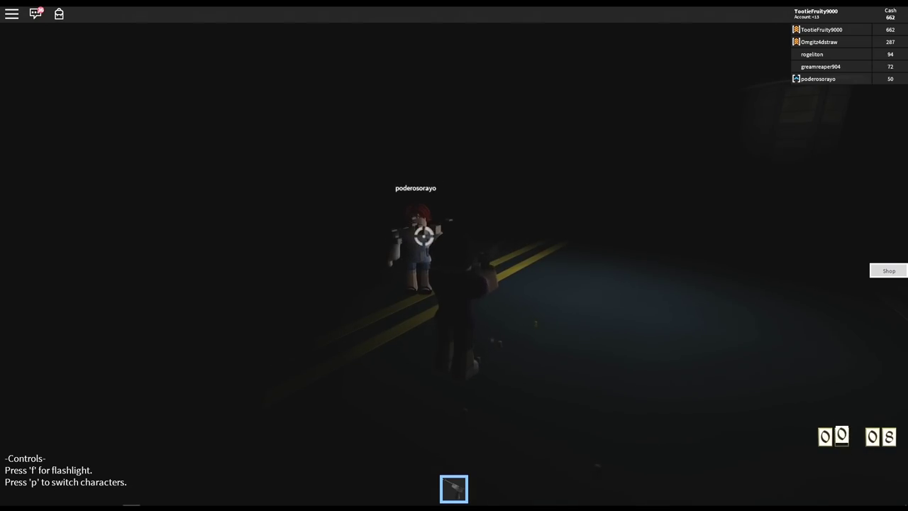
# Step: Fire two Luger shots at the player on the lit street, then move by the sewer manhole
pyautogui.press('p')
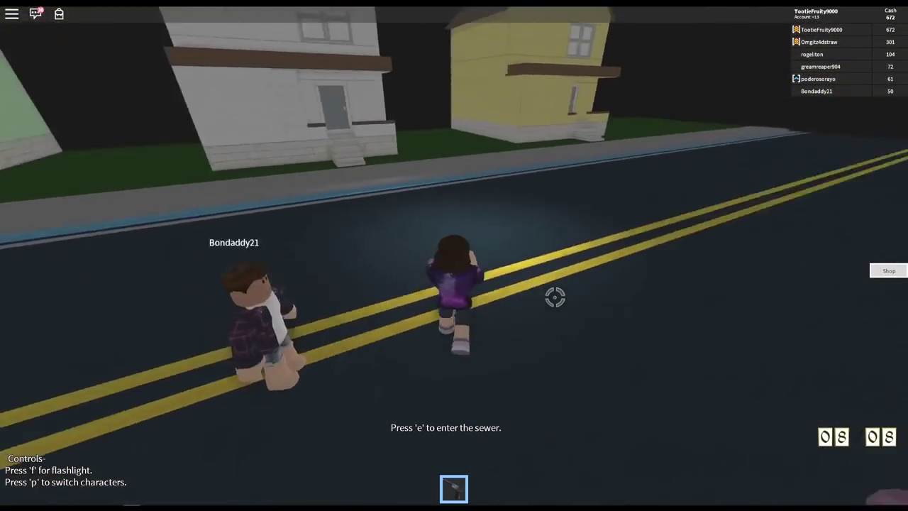
pyautogui.moveTo(555, 297); pyautogui.dragTo(529, 230)
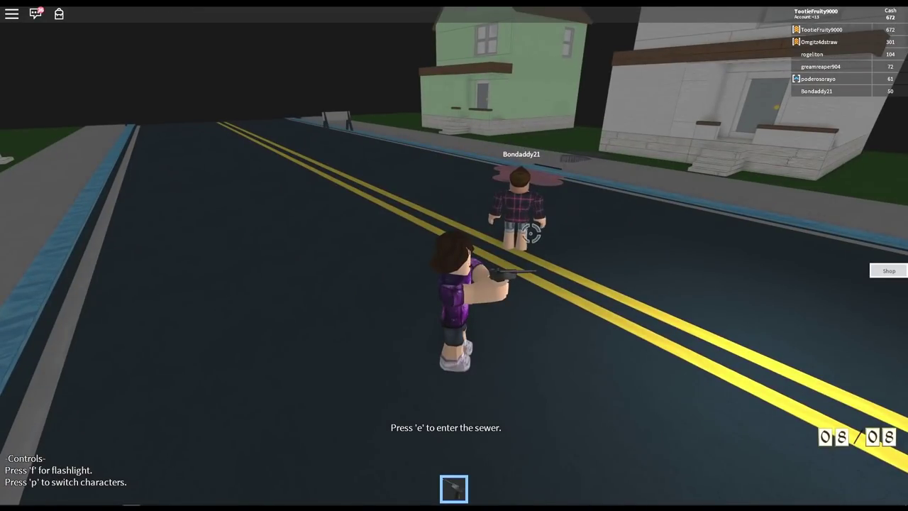
pyautogui.click(529, 230)
pyautogui.click(536, 188)
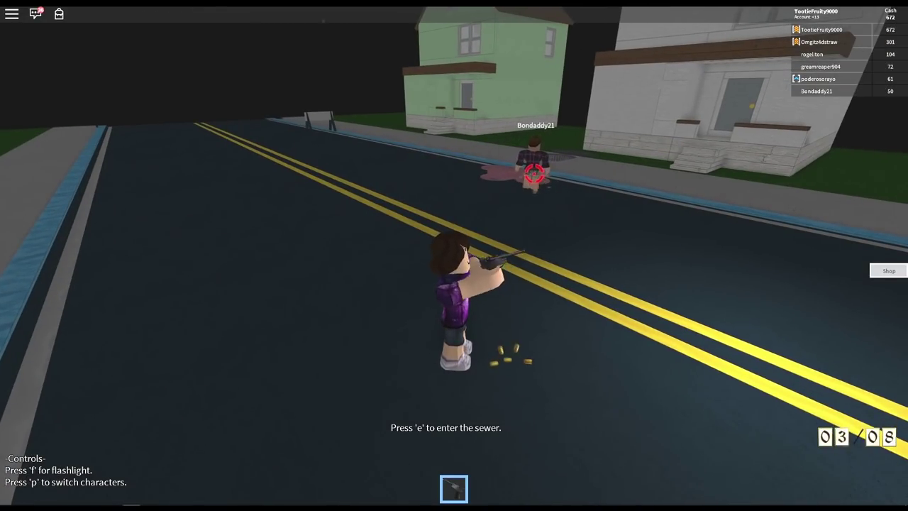
pyautogui.press('w')
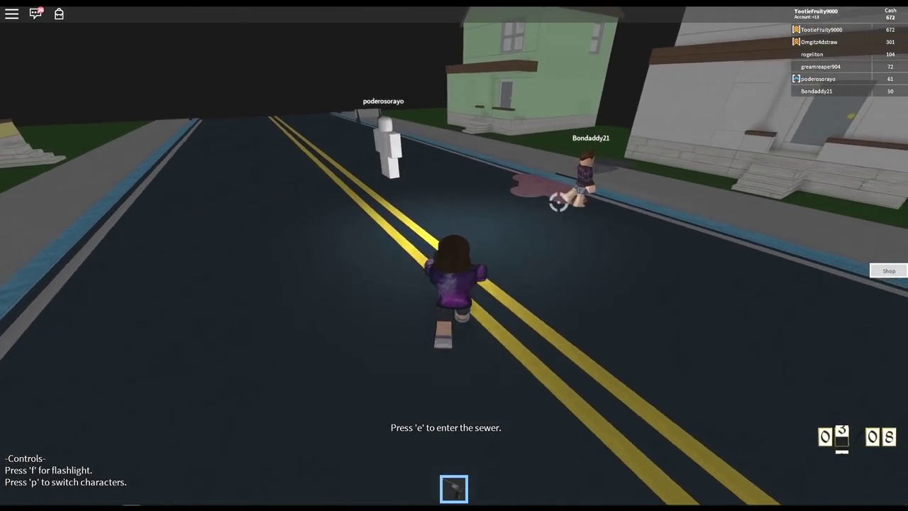
pyautogui.press('s')
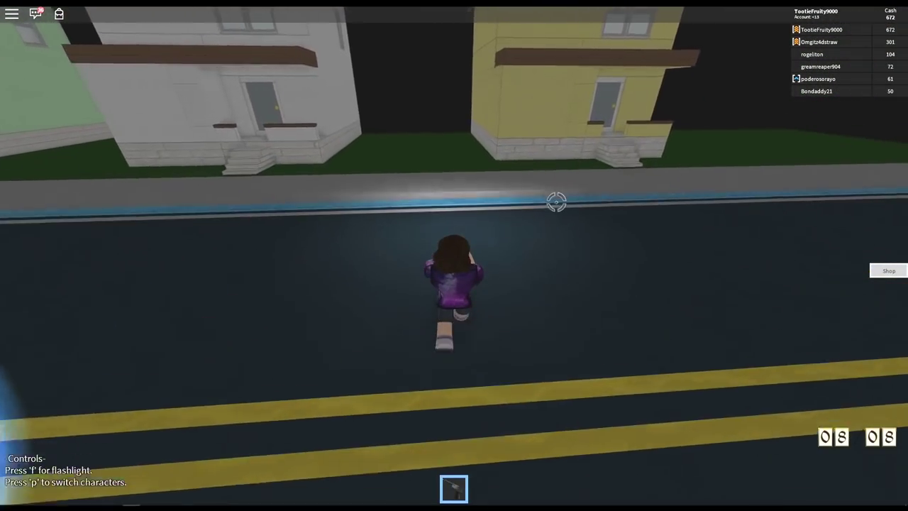
# Step: Shoot the shielded player until the shield breaks, then reload while walking along the street
pyautogui.moveTo(556, 201); pyautogui.dragTo(537, 207)
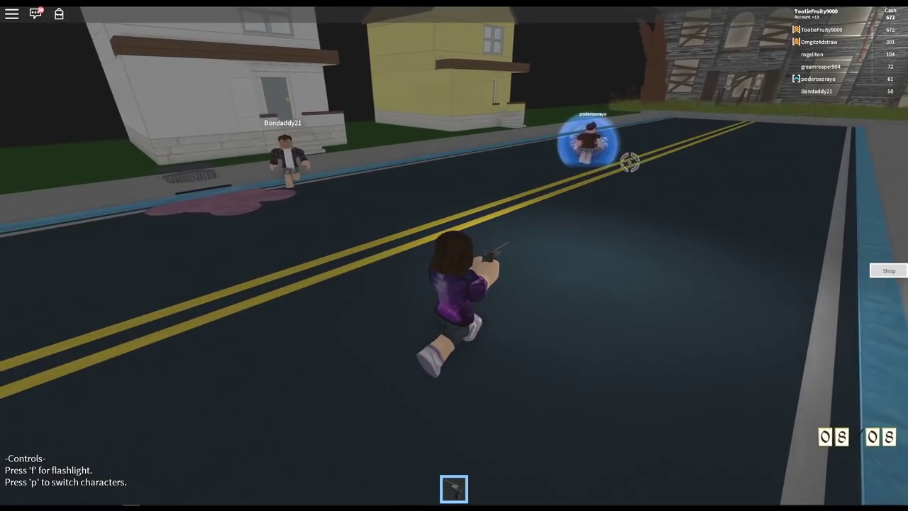
pyautogui.click(620, 184)
pyautogui.press('w')
pyautogui.click(567, 145)
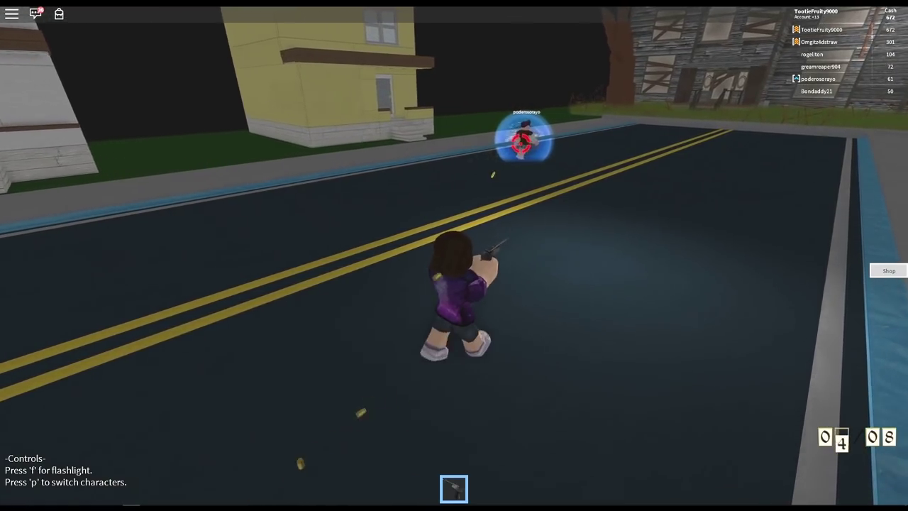
pyautogui.press('r')
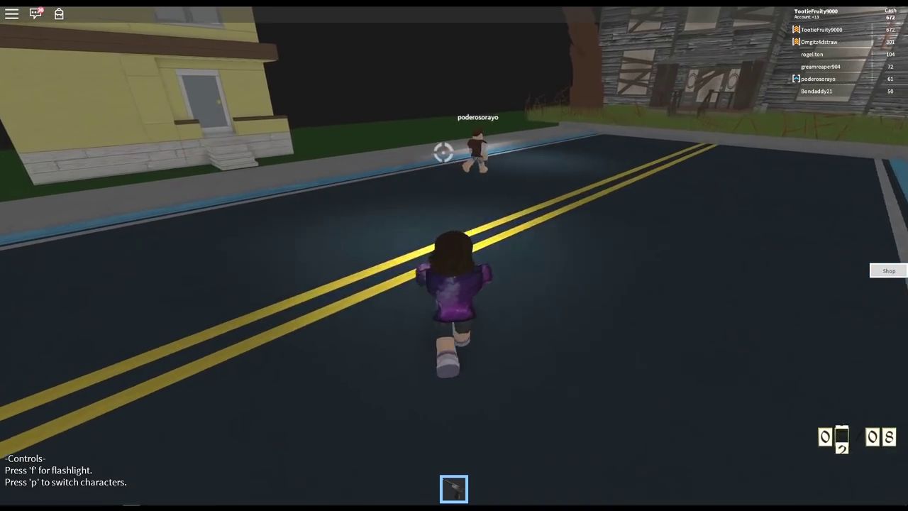
pyautogui.press('w')
pyautogui.press('w')
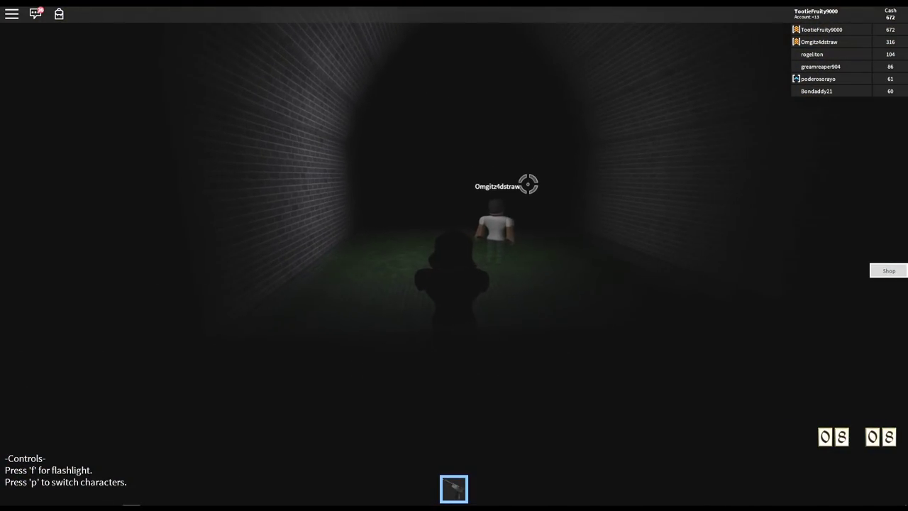
# Step: Empty the remaining rounds down the tunnel, then walk past the teammate deeper into the sewer
pyautogui.click(497, 238)
pyautogui.press('w')
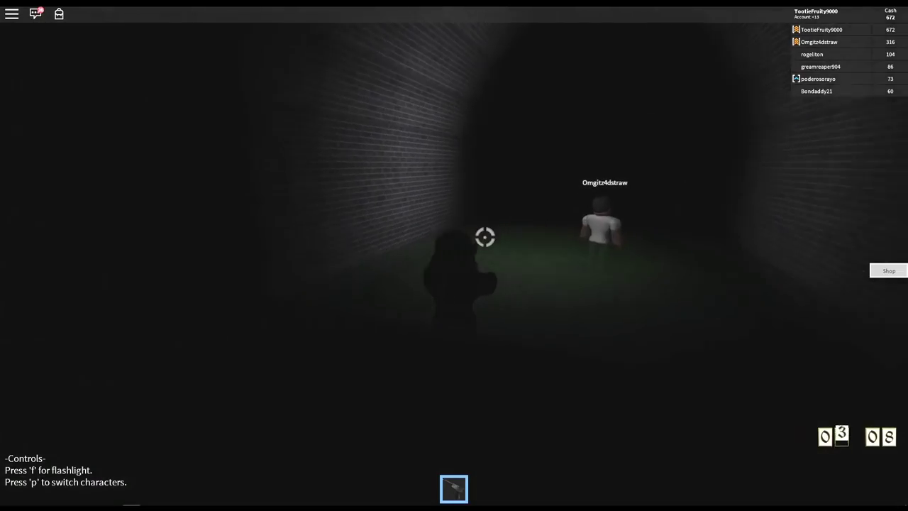
pyautogui.press('w')
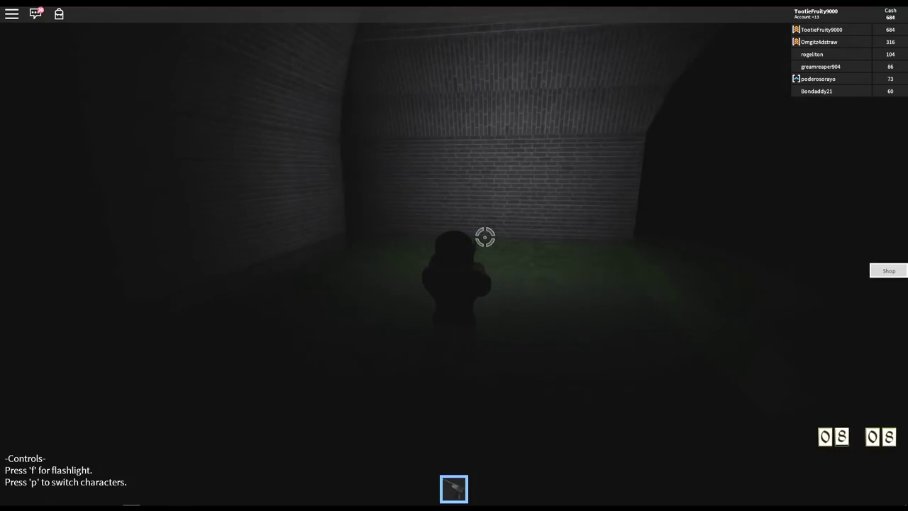
pyautogui.press('w')
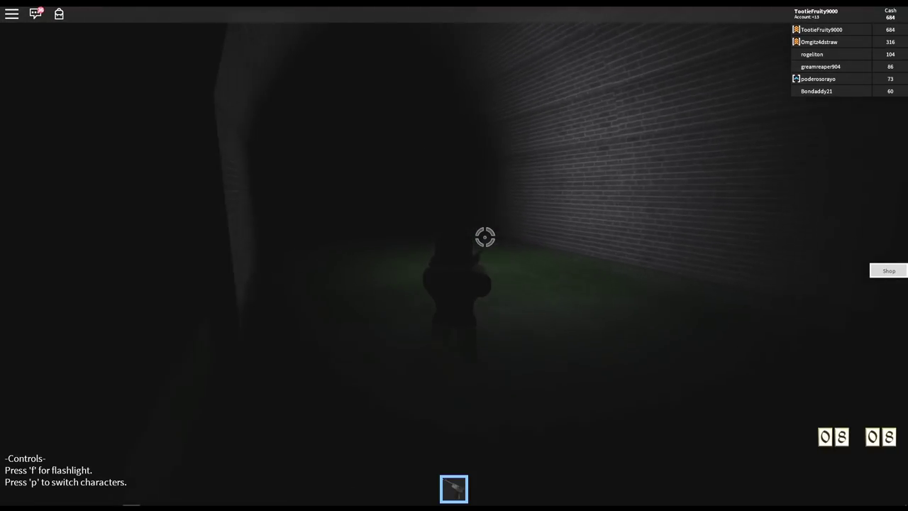
pyautogui.press('w')
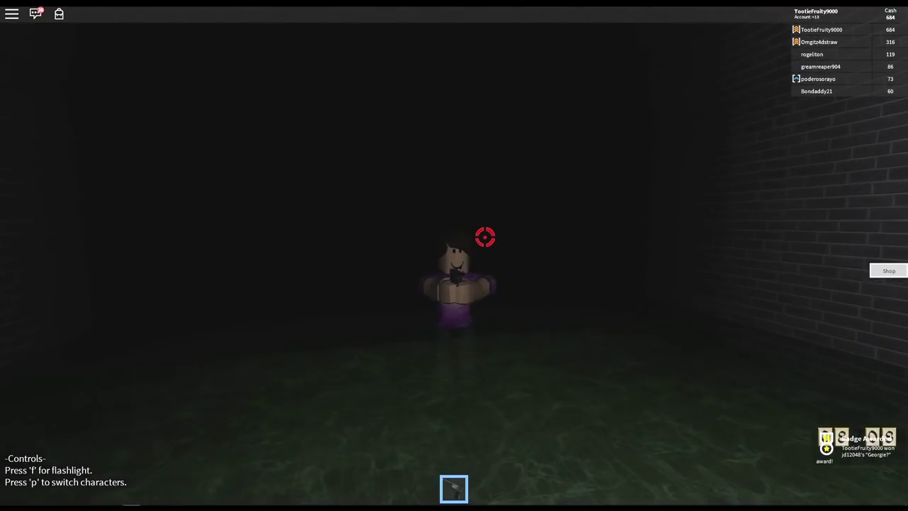
pyautogui.press('w')
pyautogui.press('w')
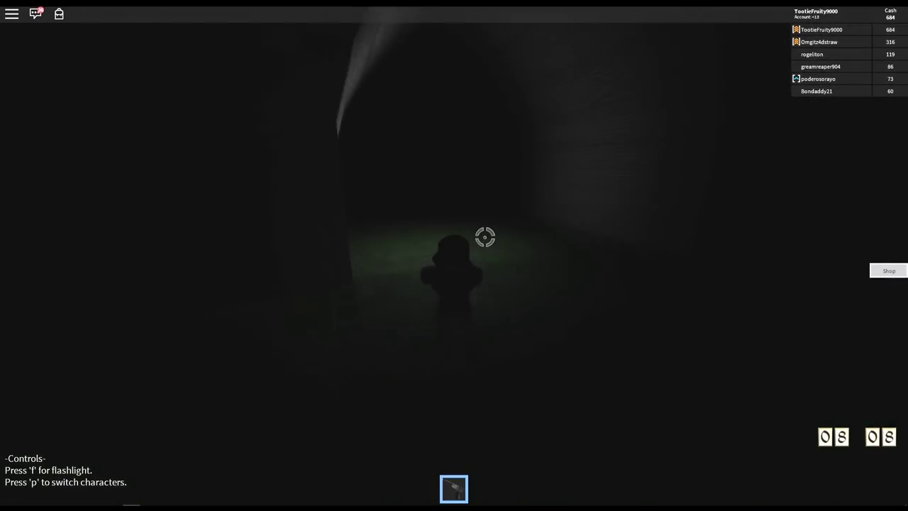
pyautogui.press('w')
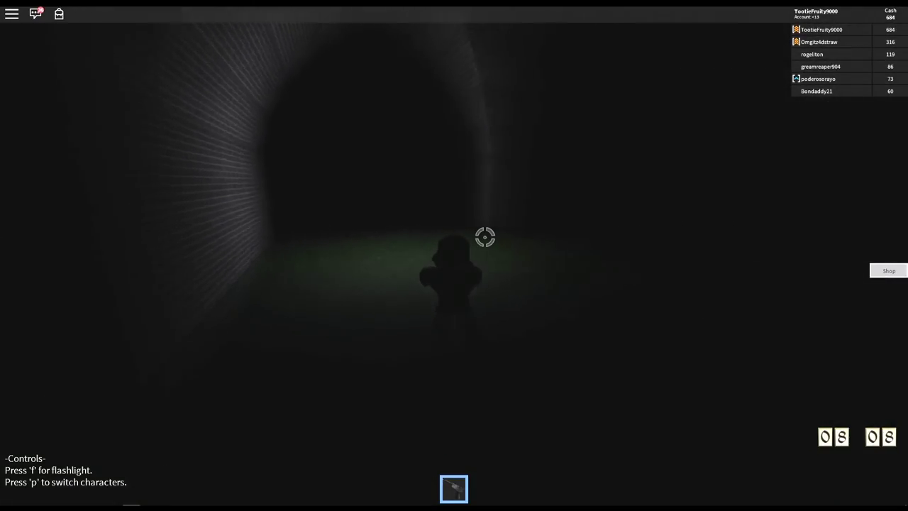
pyautogui.press('w')
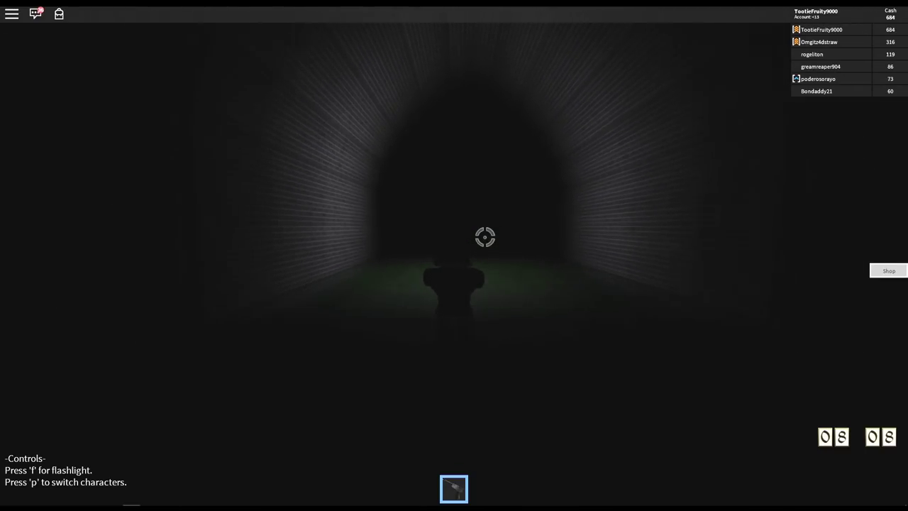
pyautogui.press('w')
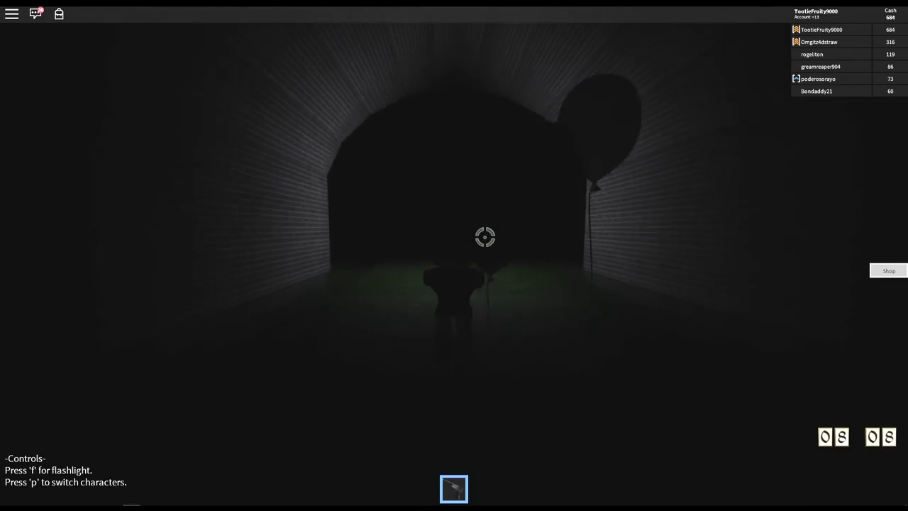
pyautogui.press('w')
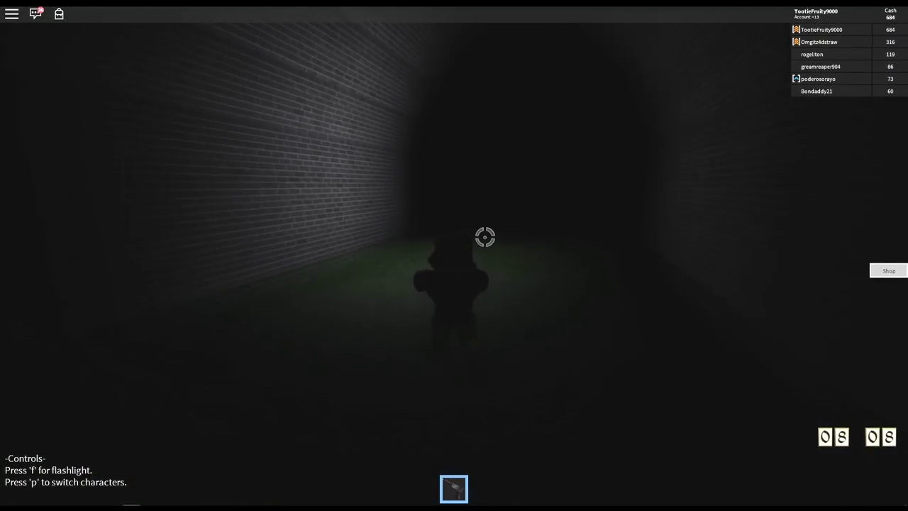
pyautogui.press('w')
# Step: Cross the dark room and fiery doorway, then shoot Pennywise dead for 1,198 cash
pyautogui.press('w')
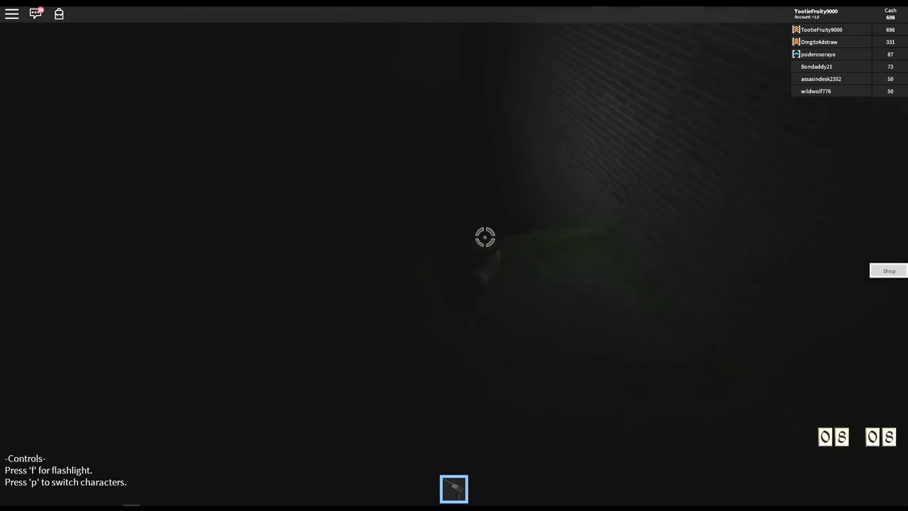
pyautogui.press('w')
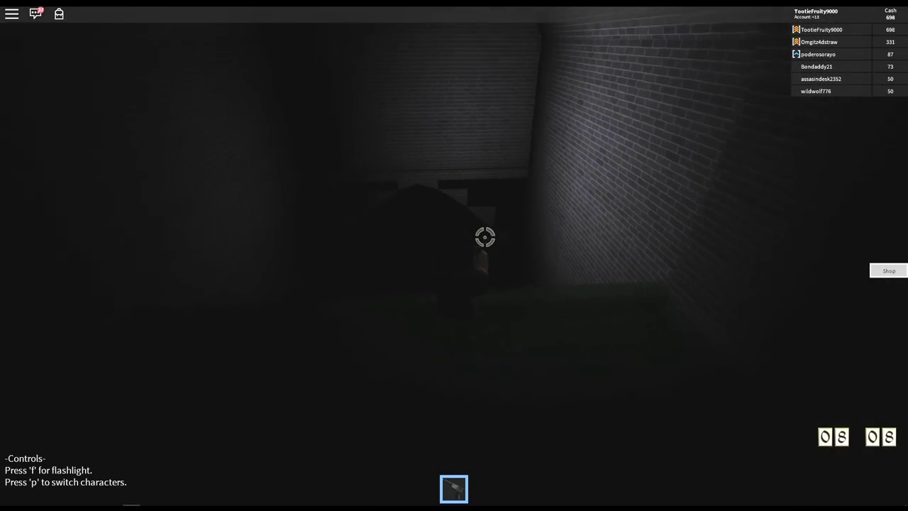
pyautogui.press('w')
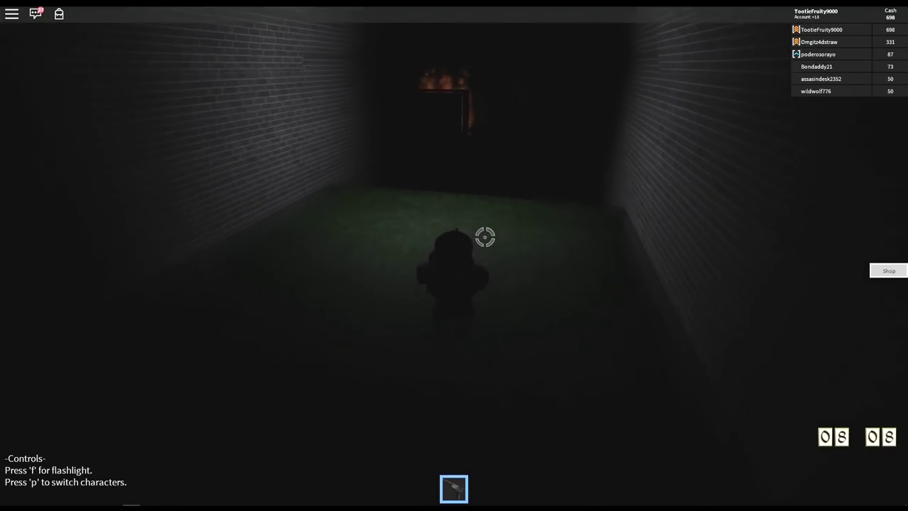
pyautogui.press('w')
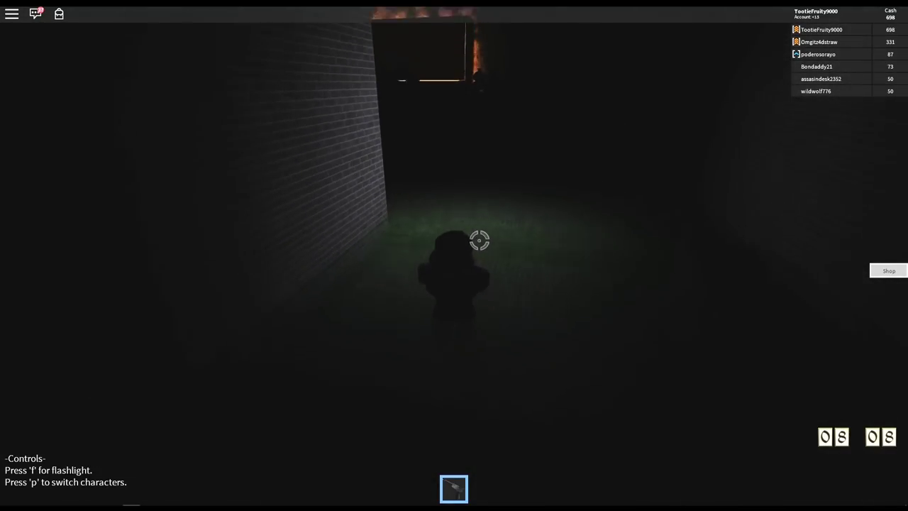
pyautogui.press('w')
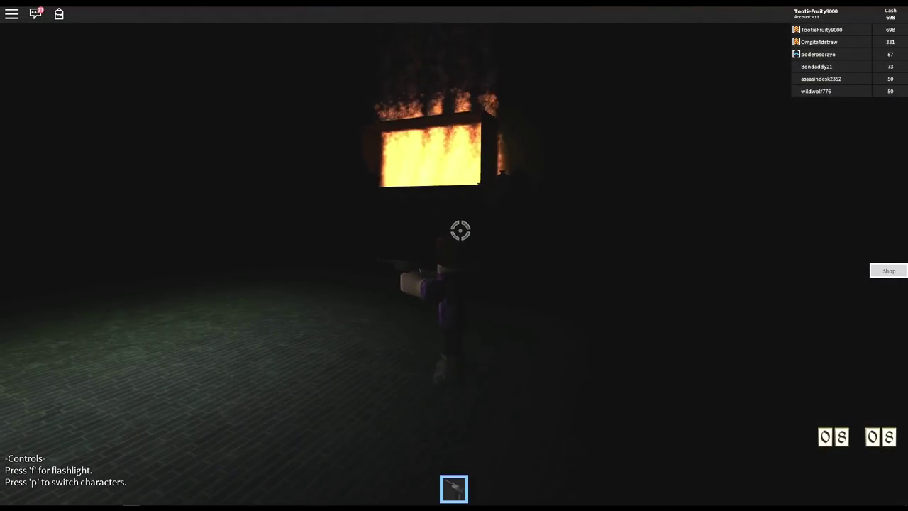
pyautogui.click(451, 237)
pyautogui.press('w')
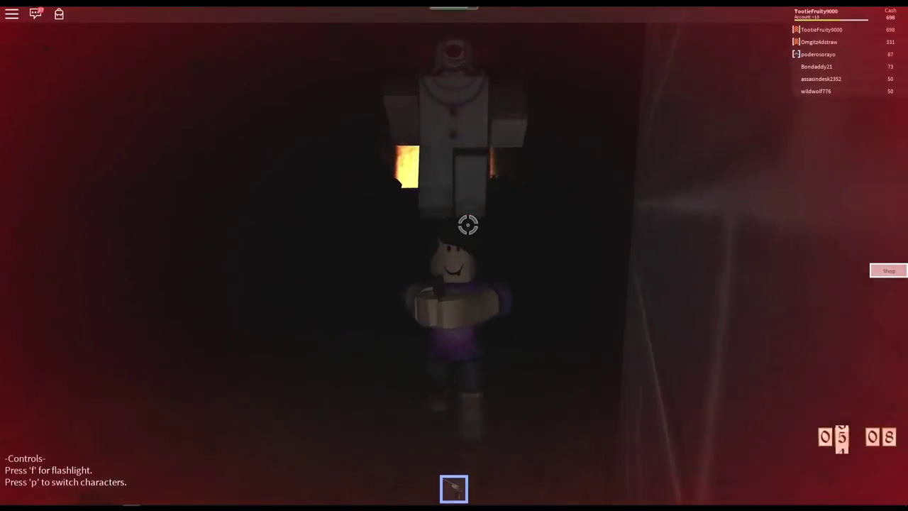
pyautogui.click(467, 226)
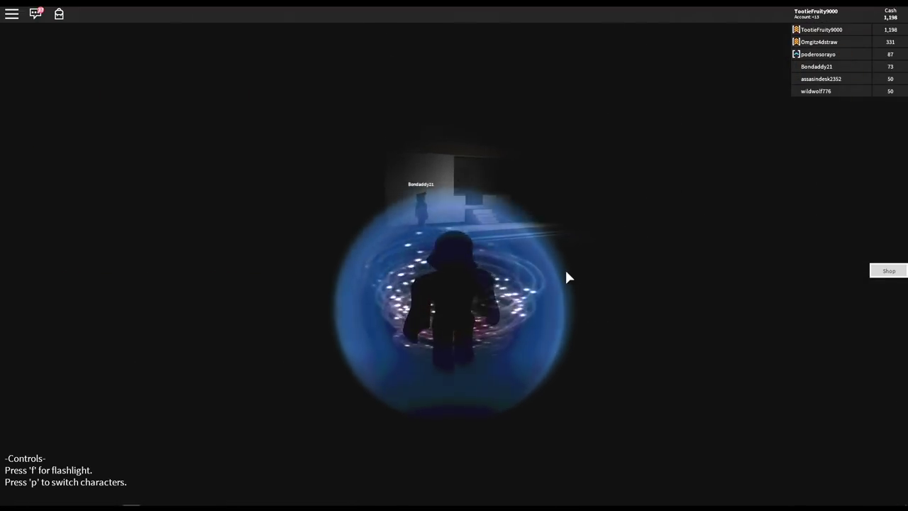
# Step: Equip the gun by the house, shoot the nearby player, and turn back toward the road
pyautogui.press('w')
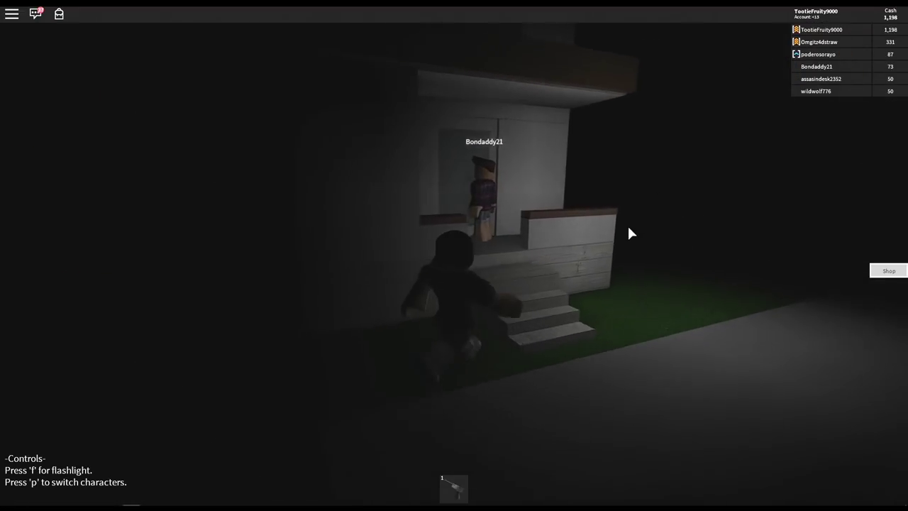
pyautogui.moveTo(655, 227); pyautogui.dragTo(487, 215)
pyautogui.press('1')
pyautogui.click(422, 211)
pyautogui.press('s')
pyautogui.moveTo(436, 186); pyautogui.dragTo(396, 200)
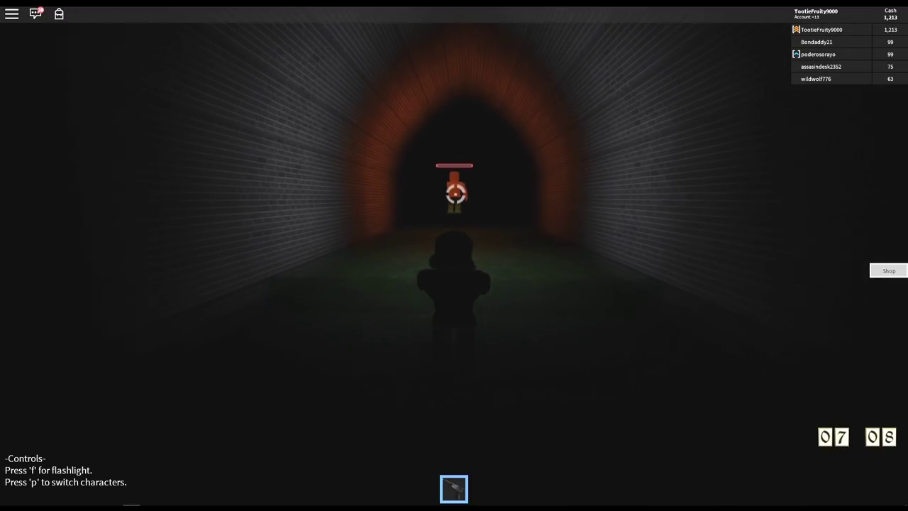
# Step: Shoot the glowing clown-faced enemy, switch characters, and walk down the winding sewer tunnel
pyautogui.click(458, 194)
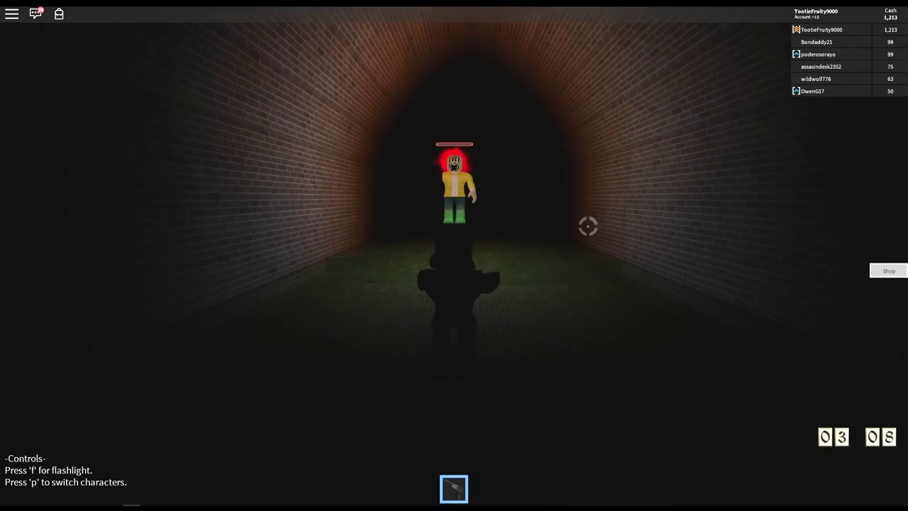
pyautogui.press('p')
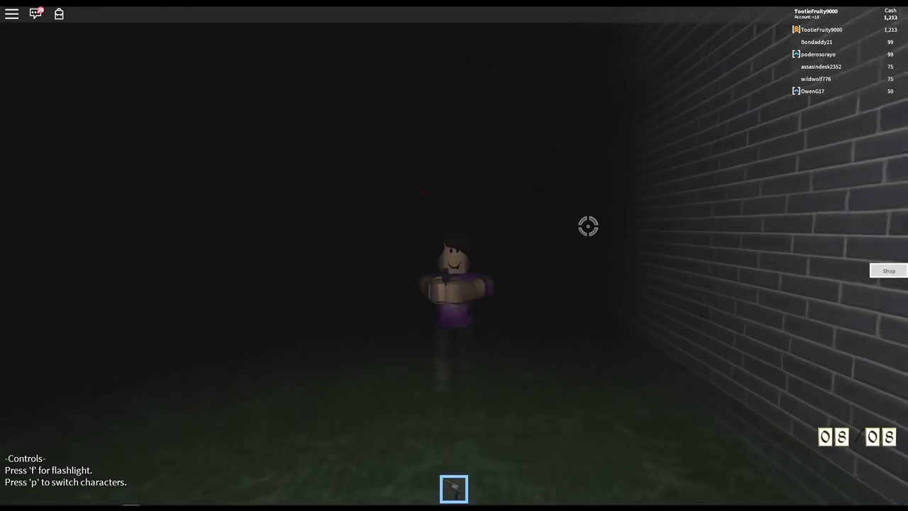
pyautogui.press('w')
pyautogui.press('w')
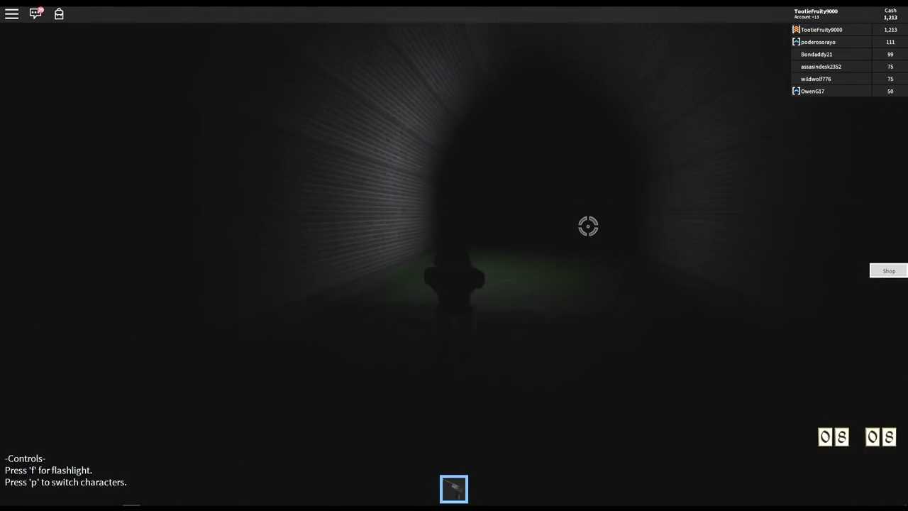
pyautogui.press('w')
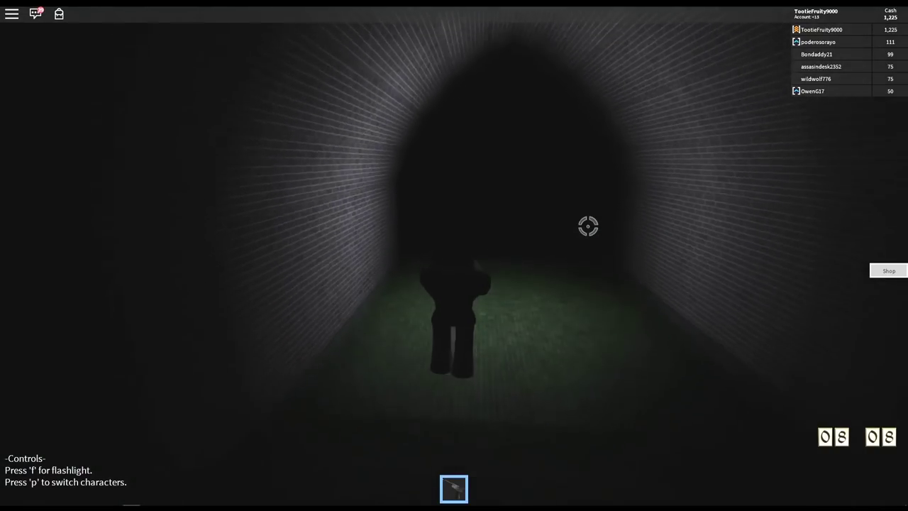
pyautogui.press('w')
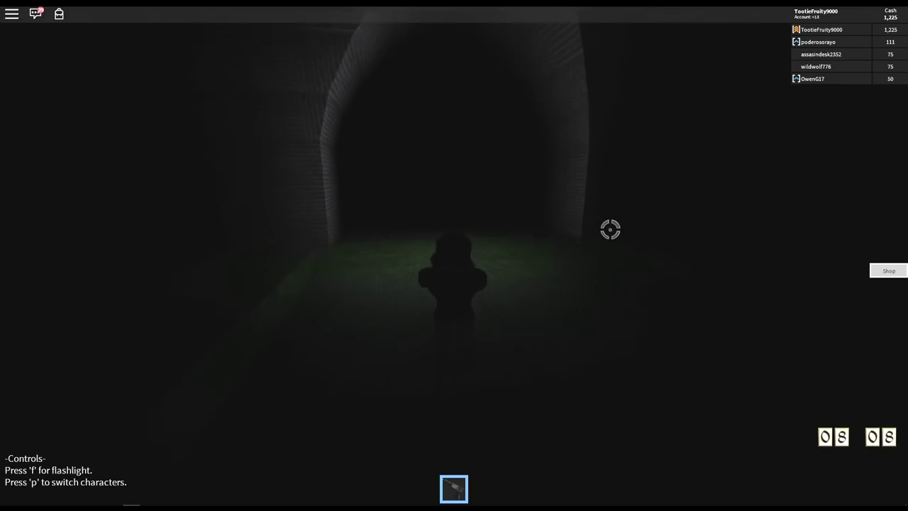
pyautogui.press('w')
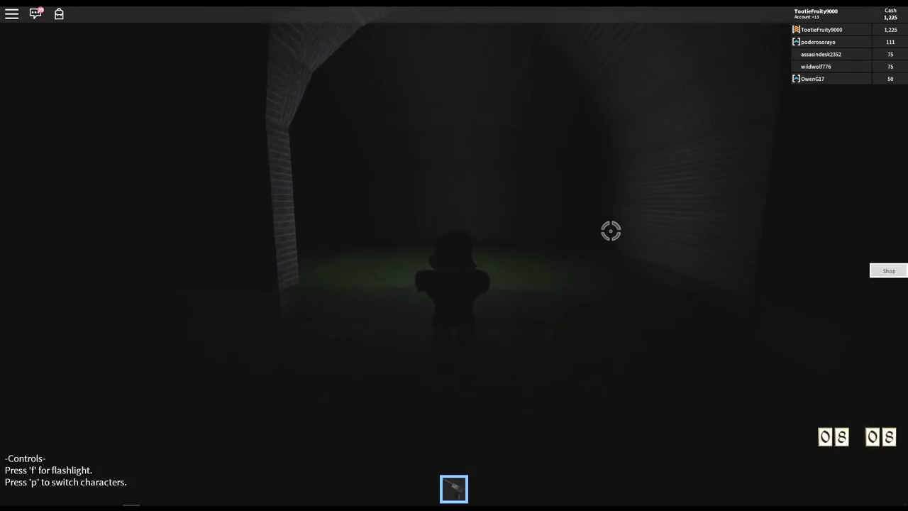
pyautogui.press('w')
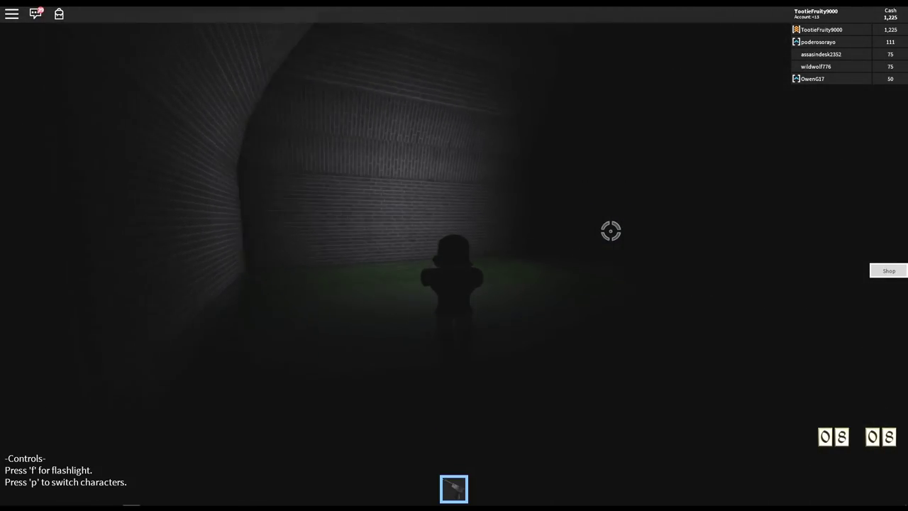
pyautogui.press('w')
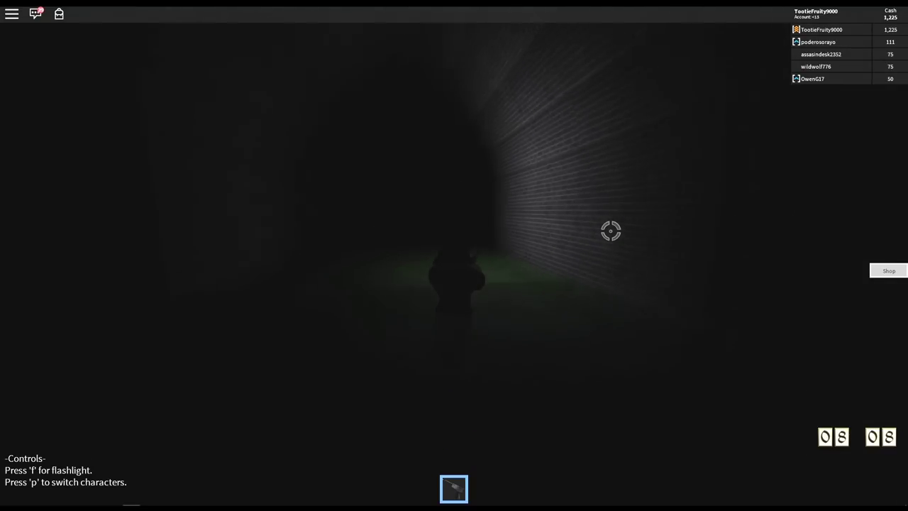
pyautogui.press('w')
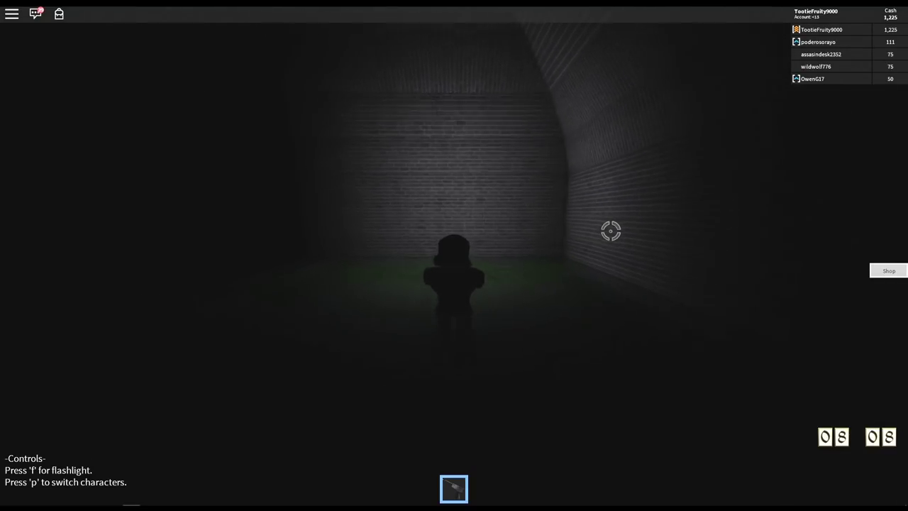
pyautogui.press('w')
pyautogui.press('w')
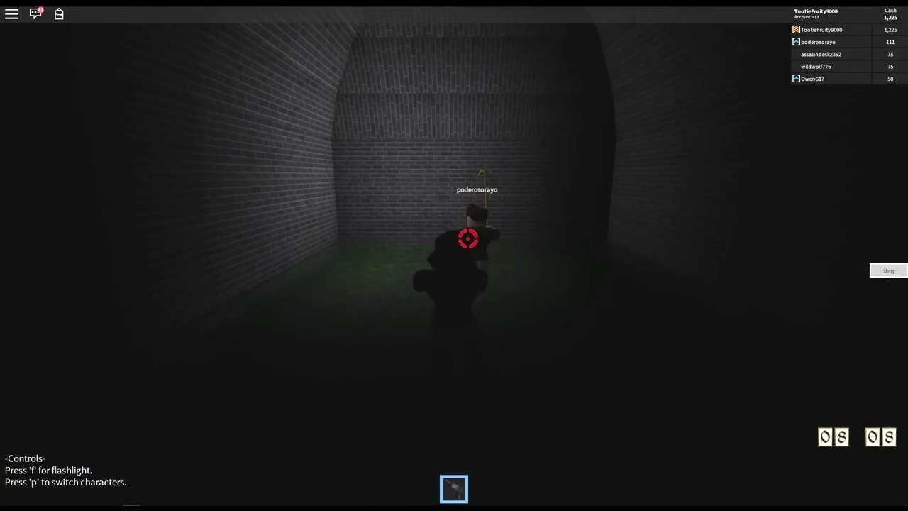
# Step: Join the teammate and follow them down the tunnel toward the enemy
pyautogui.press('w')
pyautogui.press('w')
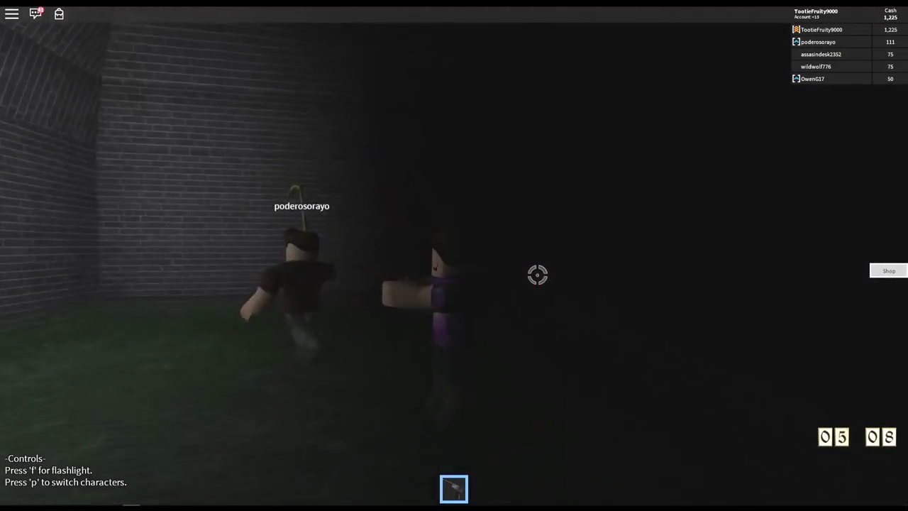
pyautogui.press('w')
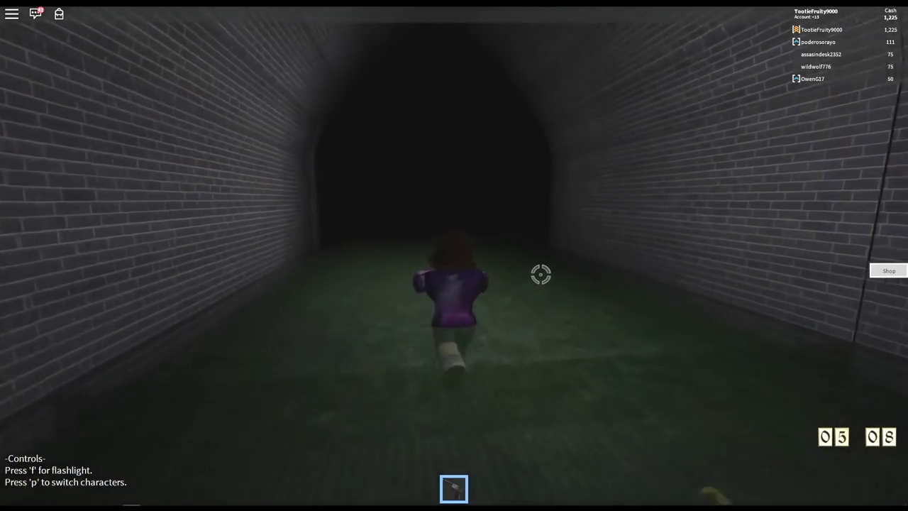
pyautogui.press('w')
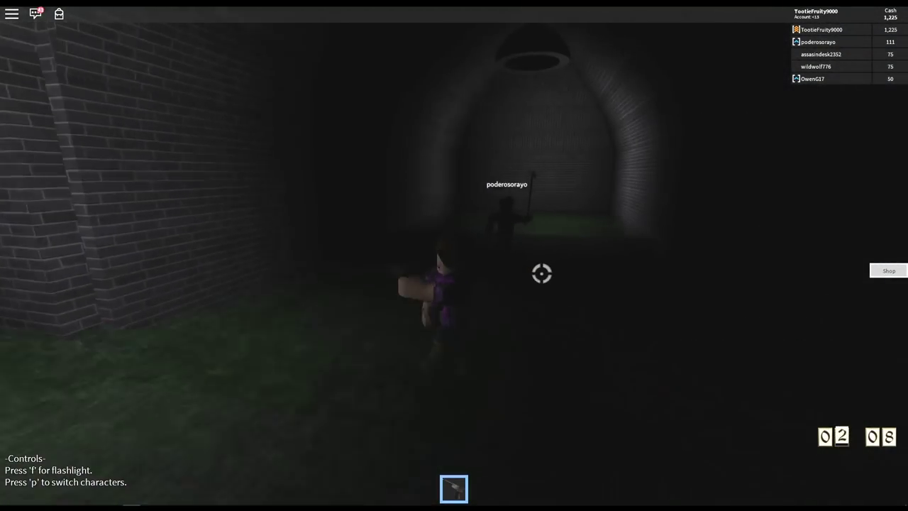
pyautogui.press('w')
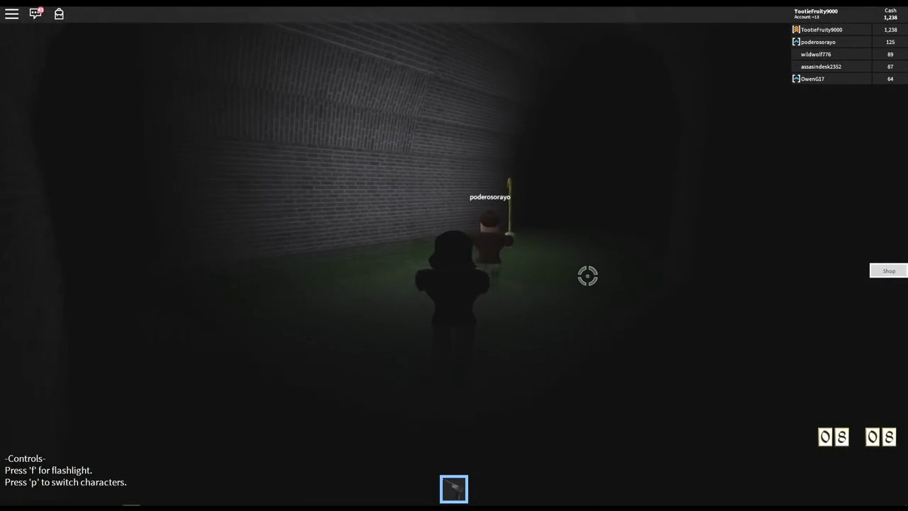
pyautogui.press('w')
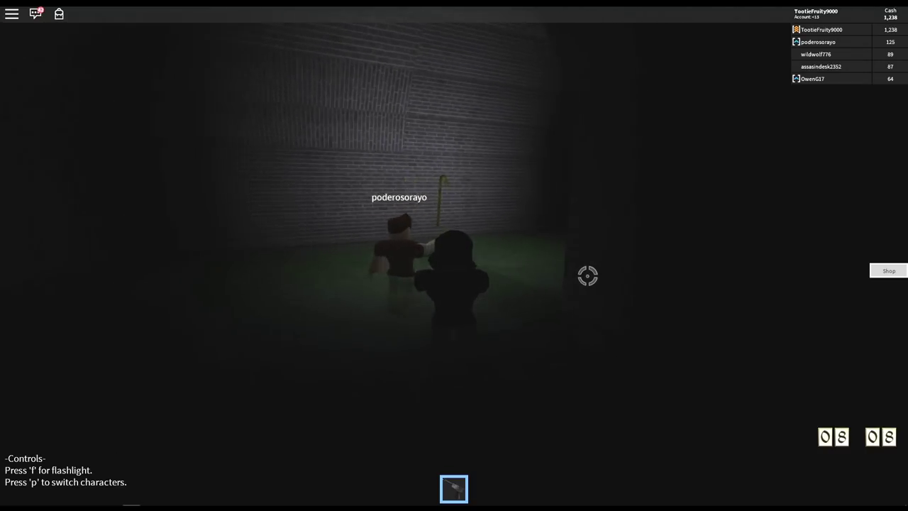
pyautogui.press('w')
pyautogui.press('w')
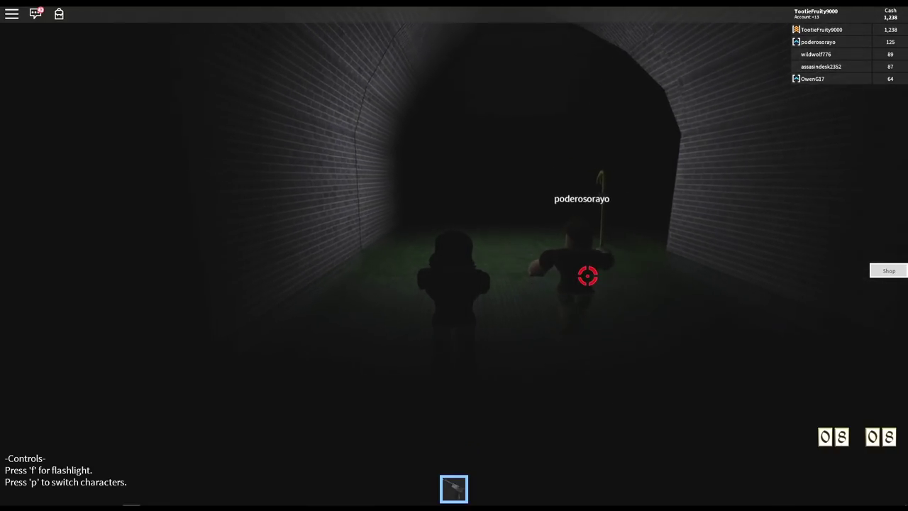
pyautogui.press('w')
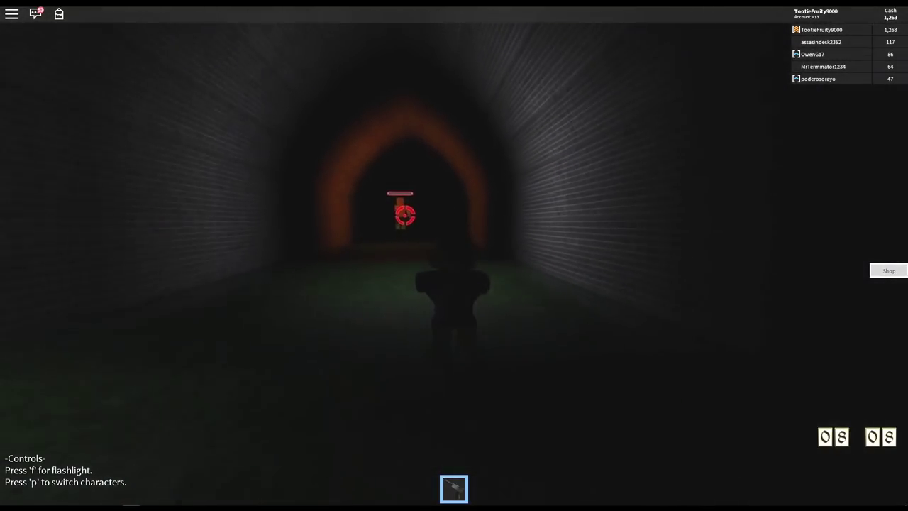
# Step: Shoot the yellow-shirted enemy until it vanishes, with the flashlight turned back on
pyautogui.click(410, 209)
pyautogui.press('w')
pyautogui.click(410, 209)
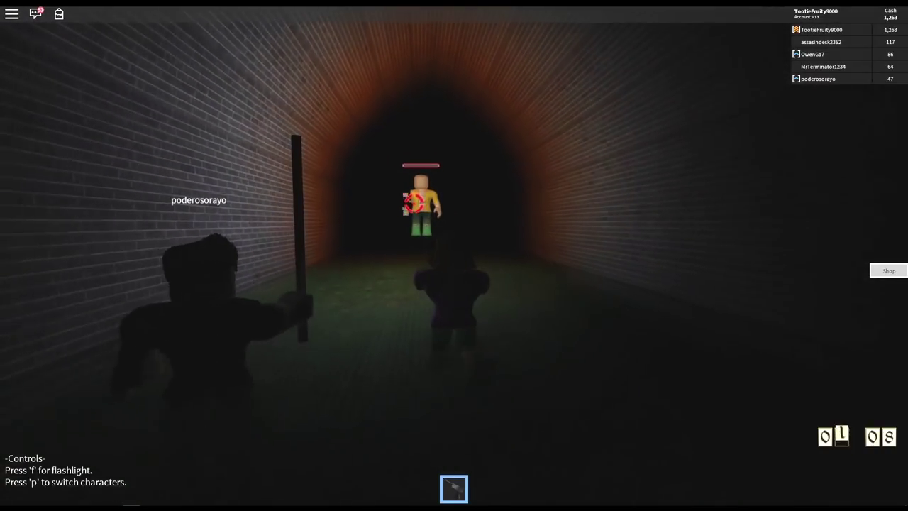
pyautogui.press('w')
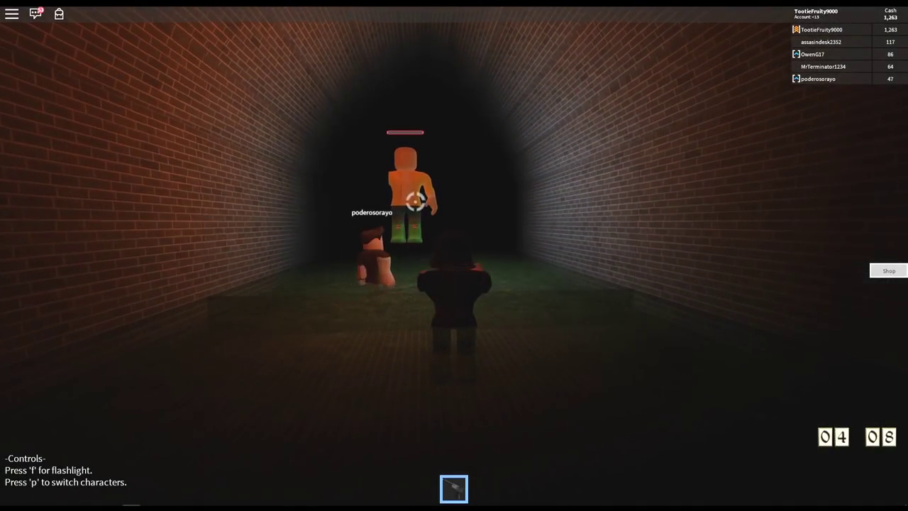
pyautogui.press('f')
pyautogui.click(404, 181)
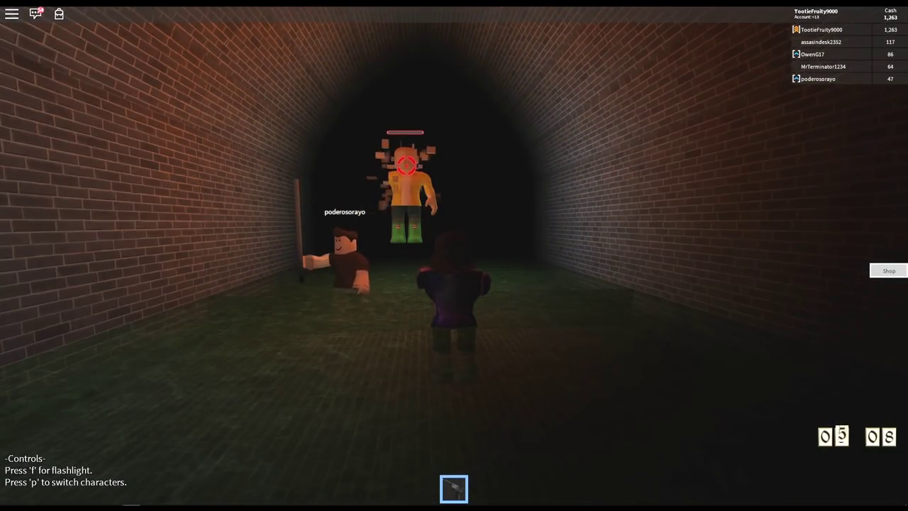
pyautogui.click(405, 181)
# Step: Reload and continue along the tunnel, turning to face the other players
pyautogui.press('r')
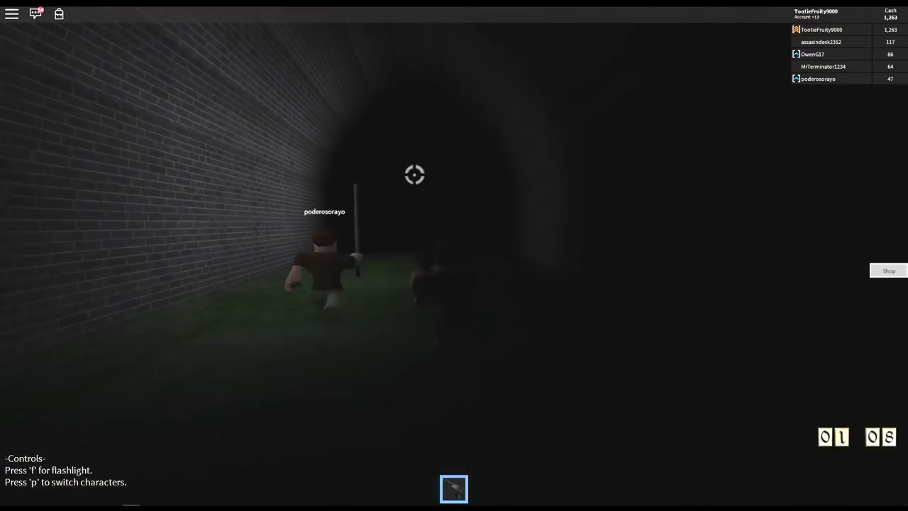
pyautogui.press('w')
pyautogui.press('w')
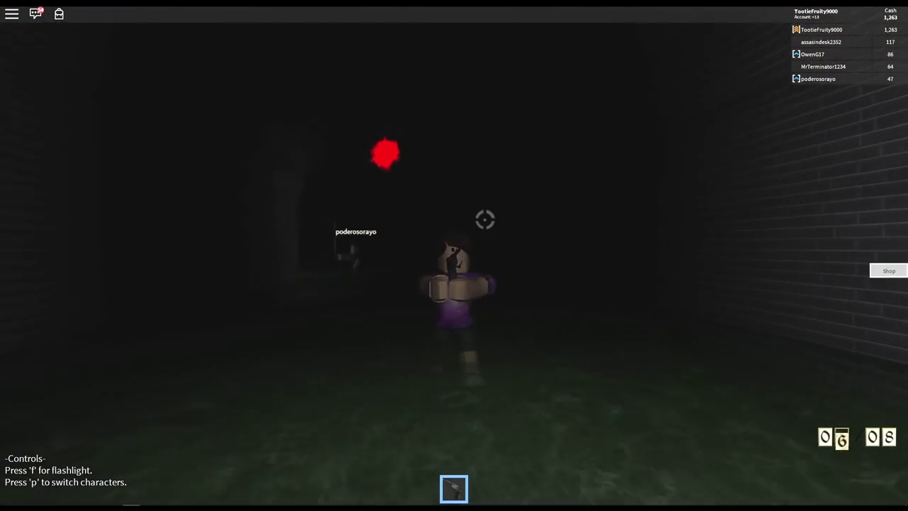
pyautogui.press('w')
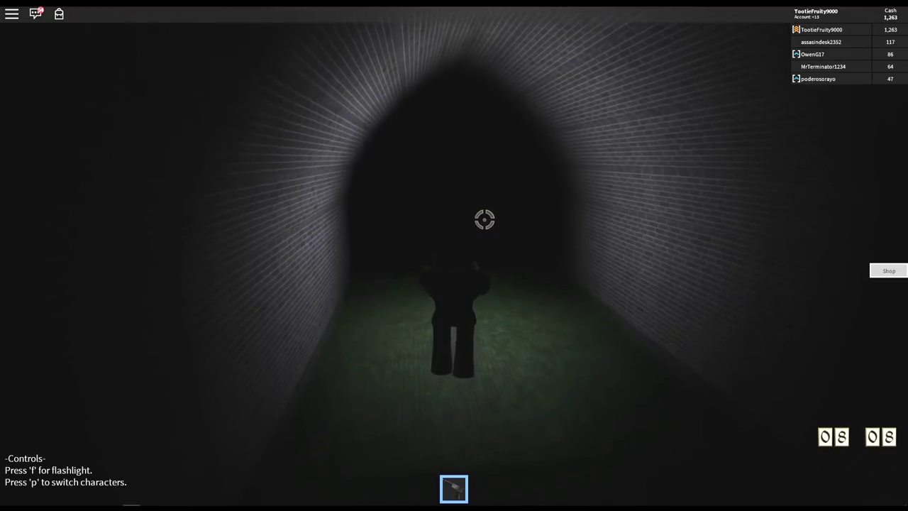
pyautogui.press('w')
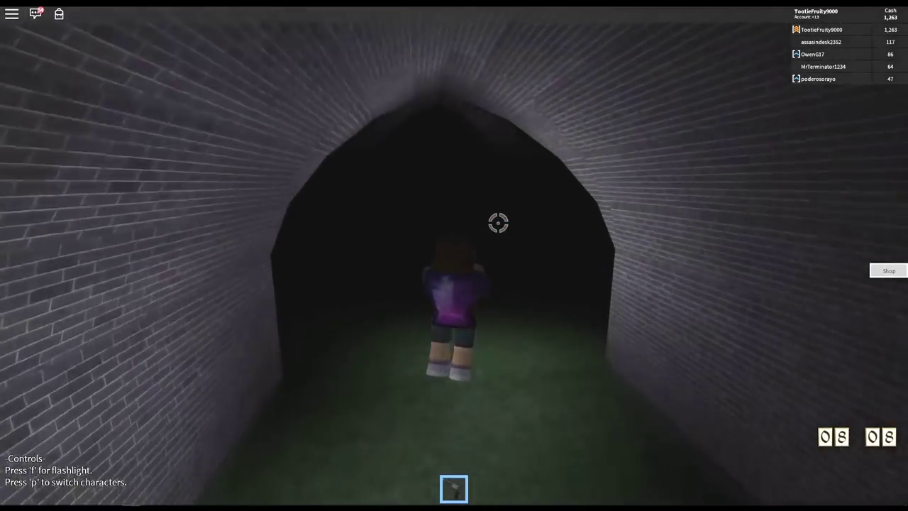
pyautogui.moveTo(496, 222); pyautogui.dragTo(506, 225)
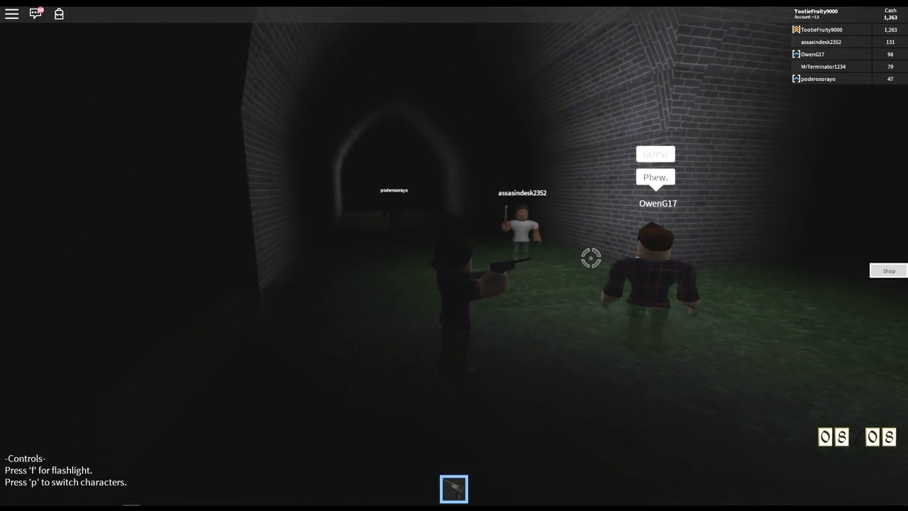
# Step: Walk into the orange-lit tunnel and shoot the yellow-shirted Georgie figure until it vanishes
pyautogui.press('w')
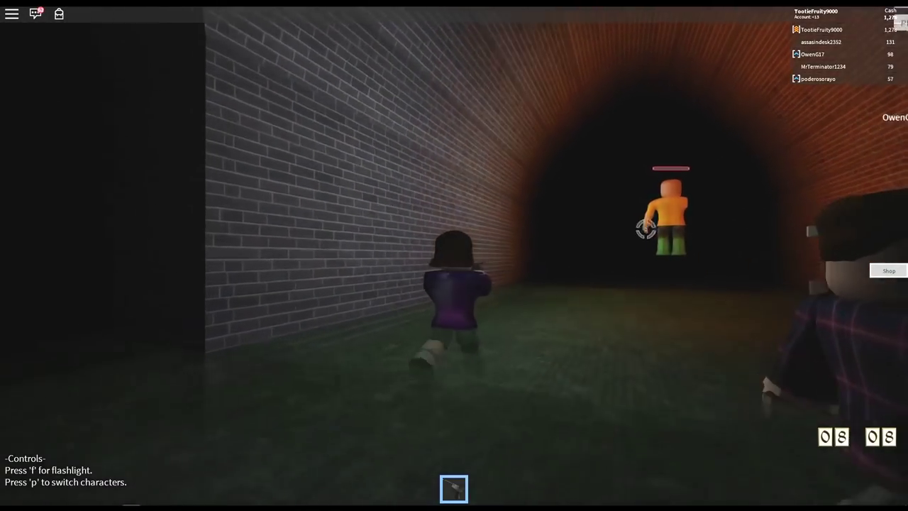
pyautogui.click(672, 212)
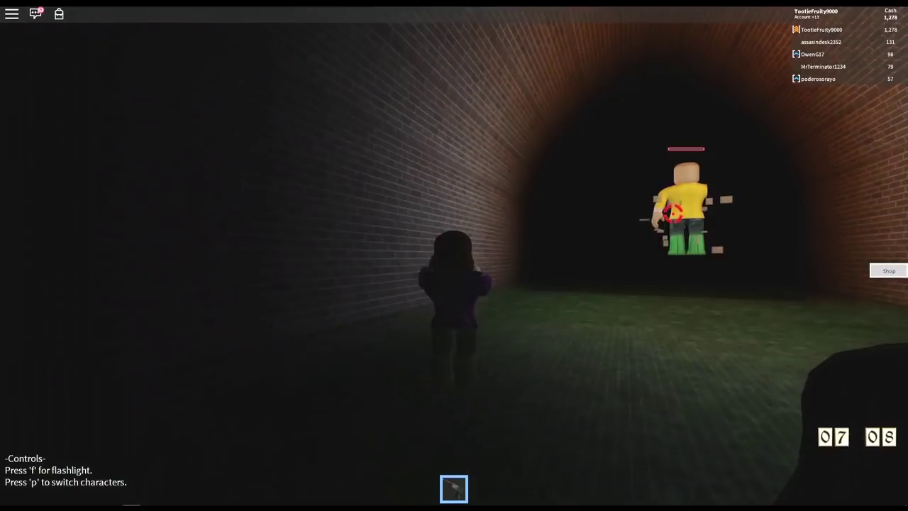
pyautogui.click(667, 211)
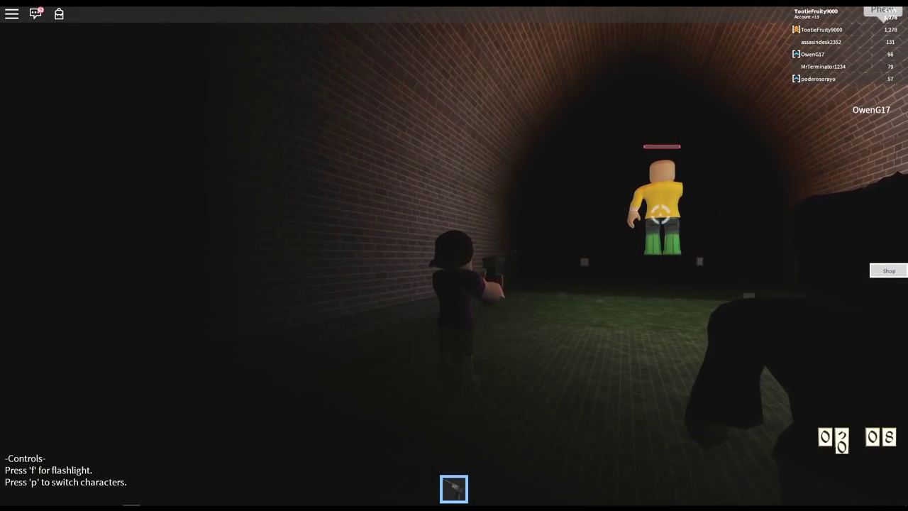
pyautogui.click(662, 213)
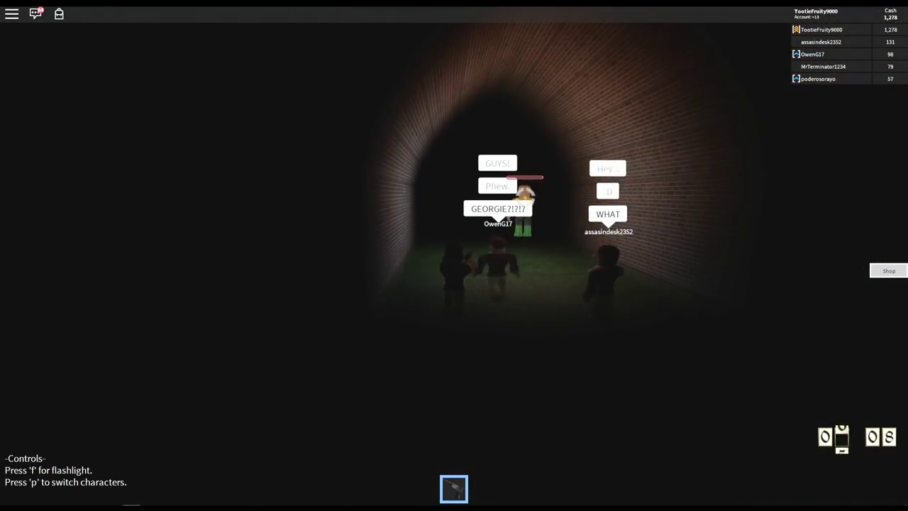
pyautogui.click(522, 210)
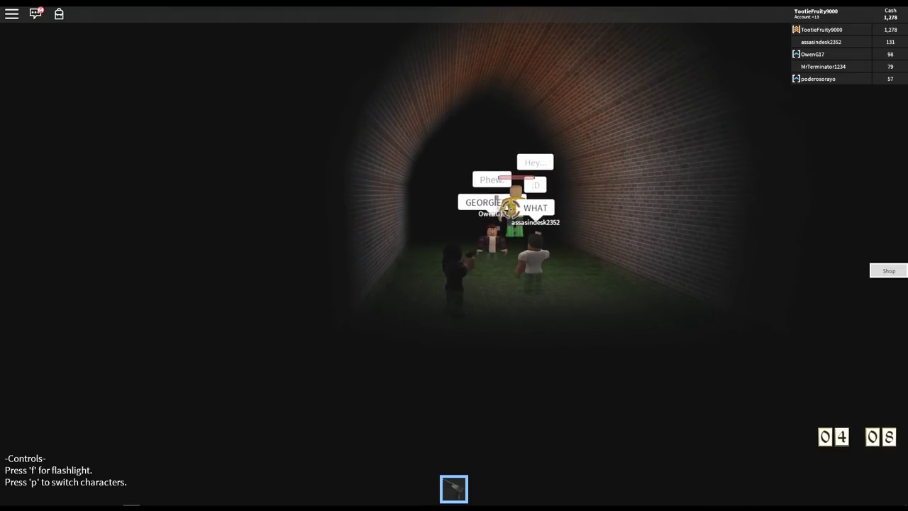
pyautogui.click(514, 286)
pyautogui.click(548, 282)
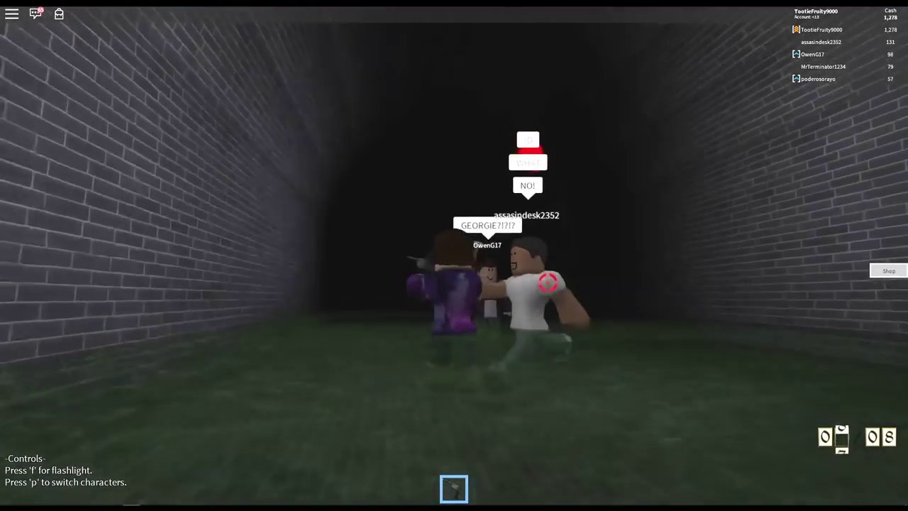
pyautogui.moveTo(548, 283); pyautogui.dragTo(530, 282)
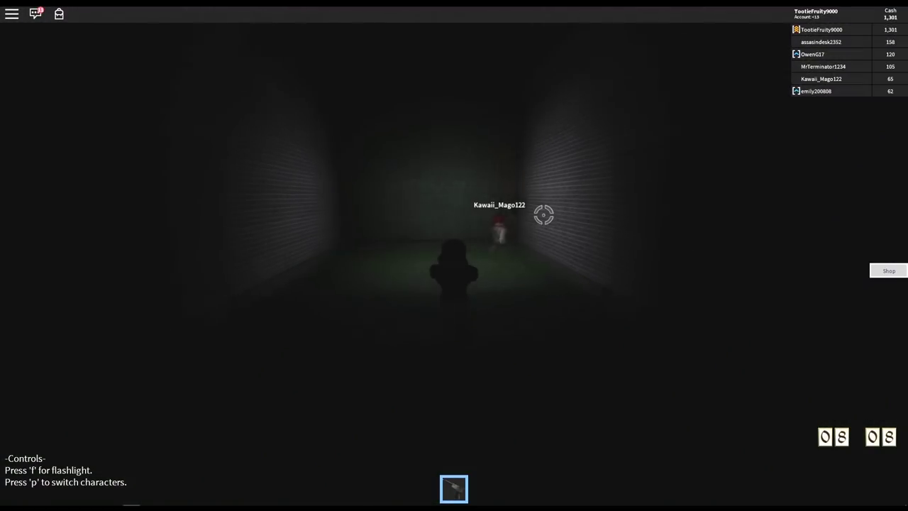
pyautogui.moveTo(543, 215); pyautogui.dragTo(543, 215)
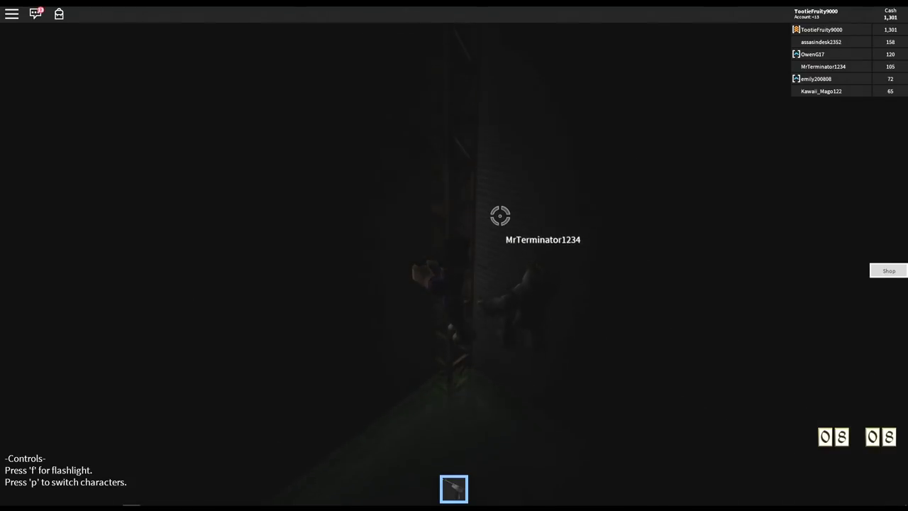
pyautogui.press('f')
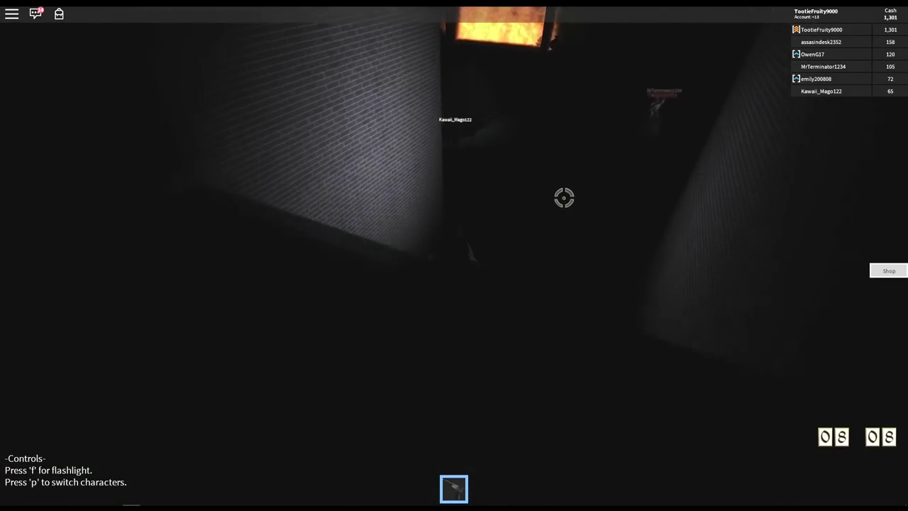
pyautogui.press('f')
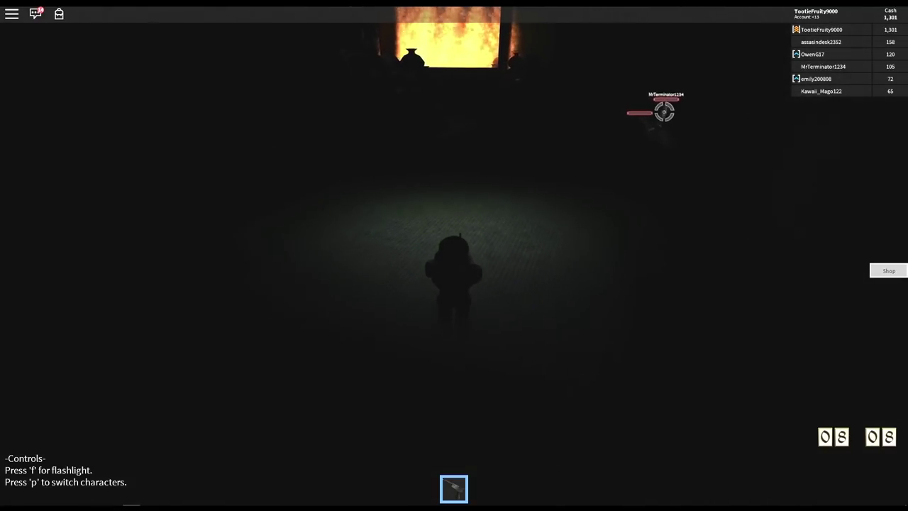
pyautogui.press('f')
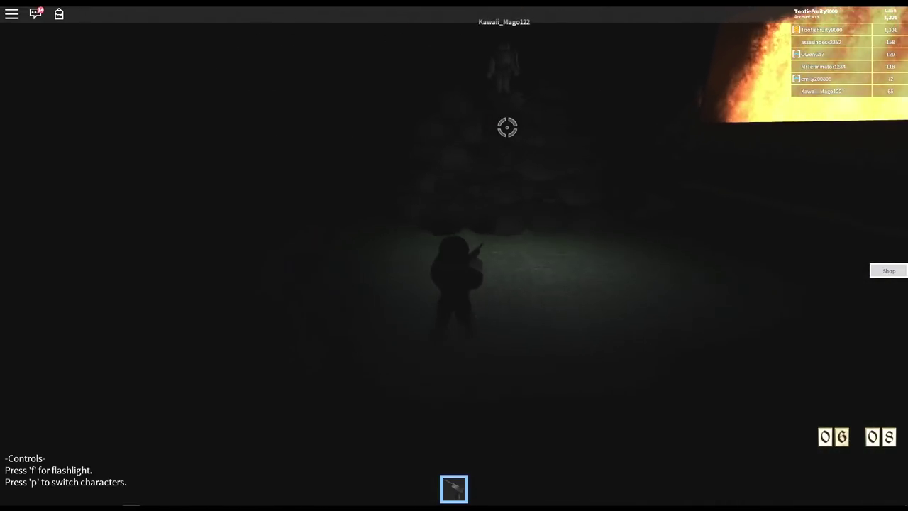
pyautogui.press('w')
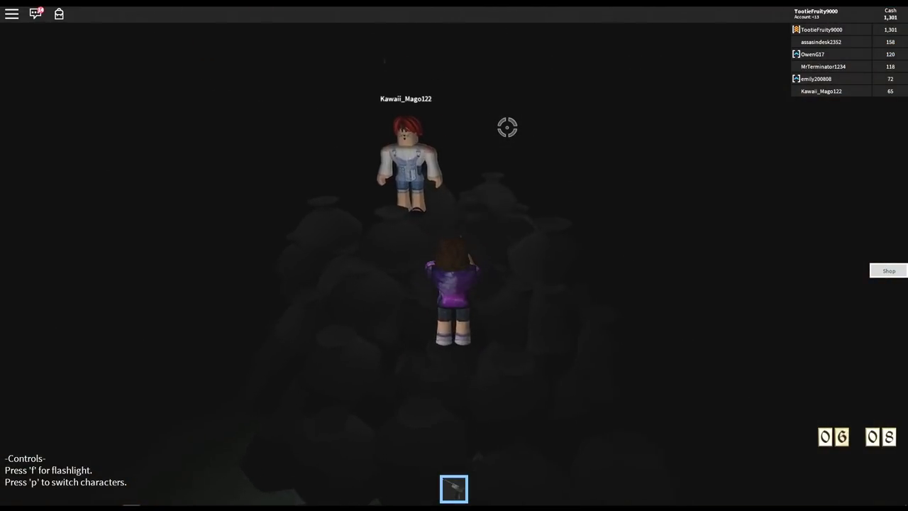
# Step: Survey the lair from the rock pile, centering the burning window and walking across
pyautogui.moveTo(507, 127); pyautogui.dragTo(503, 126)
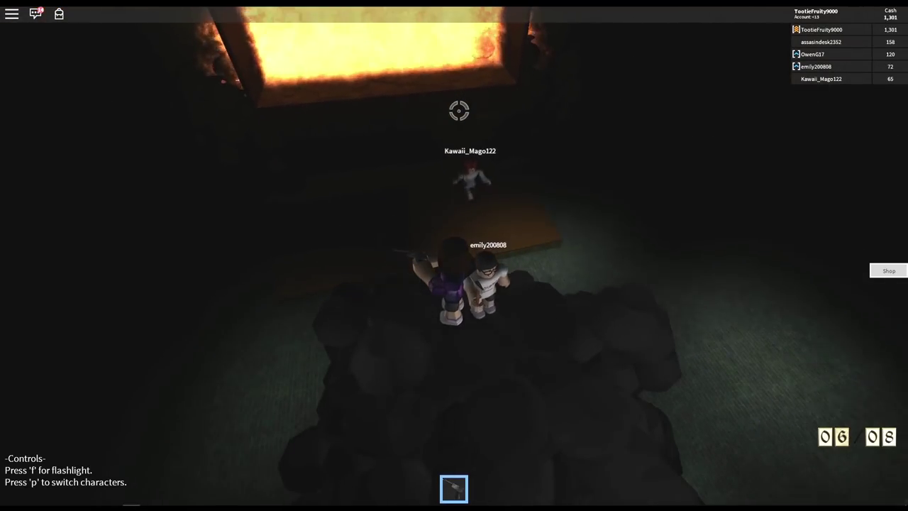
pyautogui.moveTo(459, 110)
pyautogui.mouseDown()
pyautogui.moveTo(471, 130)
pyautogui.moveTo(342, 110)
pyautogui.moveTo(468, 164)
pyautogui.mouseUp()
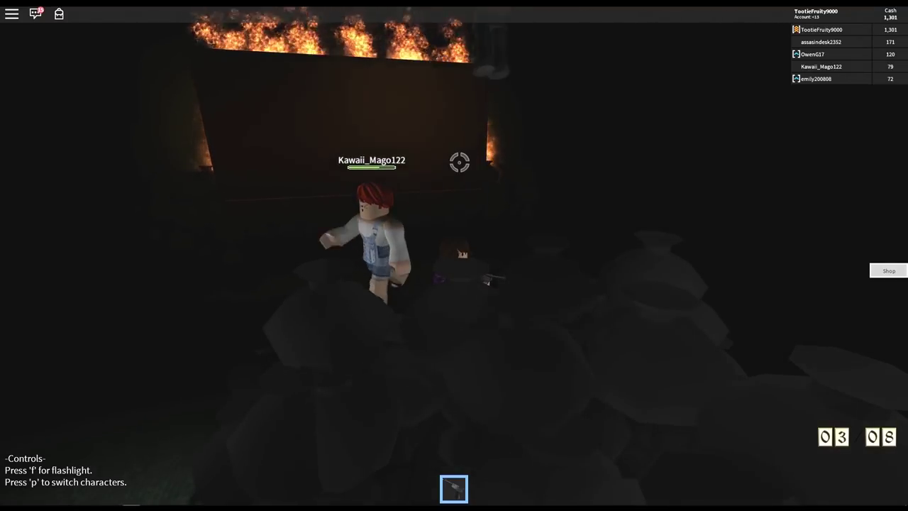
pyautogui.scroll(-4, 468, 164)
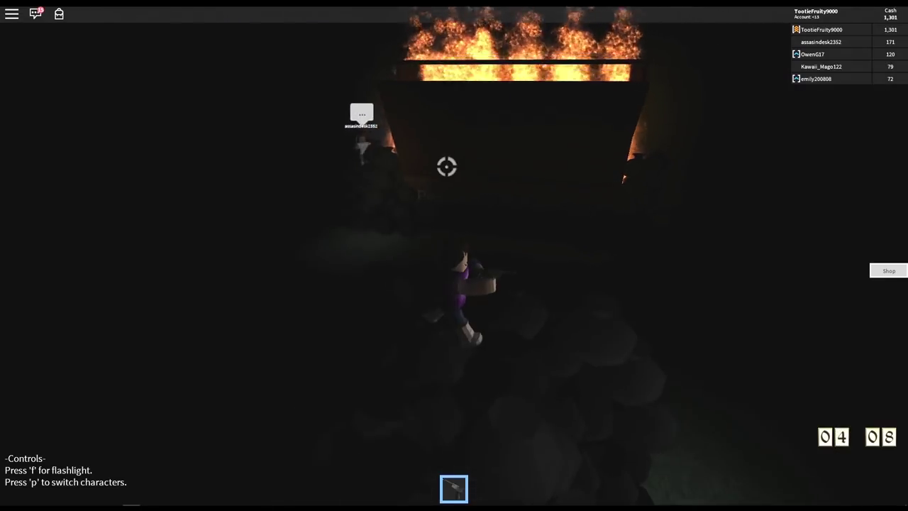
pyautogui.moveTo(469, 164)
pyautogui.mouseDown()
pyautogui.moveTo(482, 185)
pyautogui.moveTo(581, 233)
pyautogui.moveTo(574, 195)
pyautogui.moveTo(618, 207)
pyautogui.mouseUp()
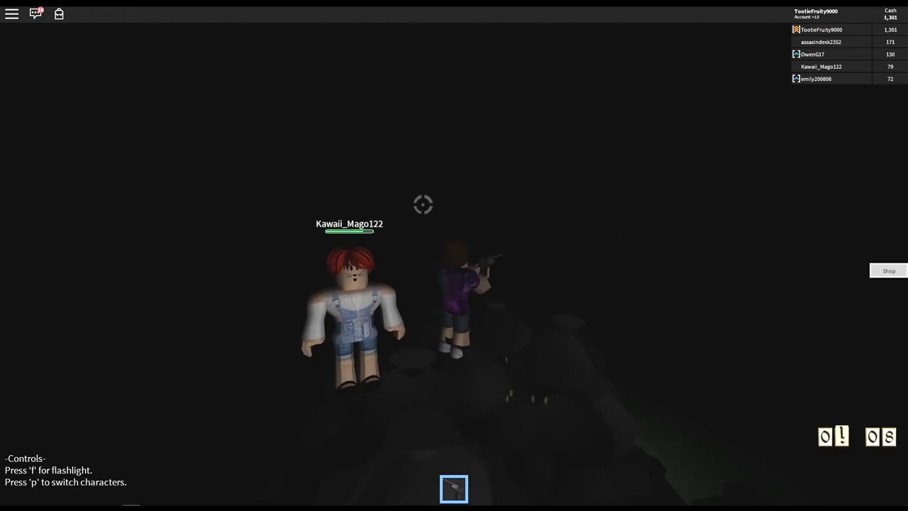
pyautogui.moveTo(423, 204)
pyautogui.mouseDown()
pyautogui.moveTo(435, 188)
pyautogui.moveTo(473, 211)
pyautogui.mouseUp()
pyautogui.press('w')
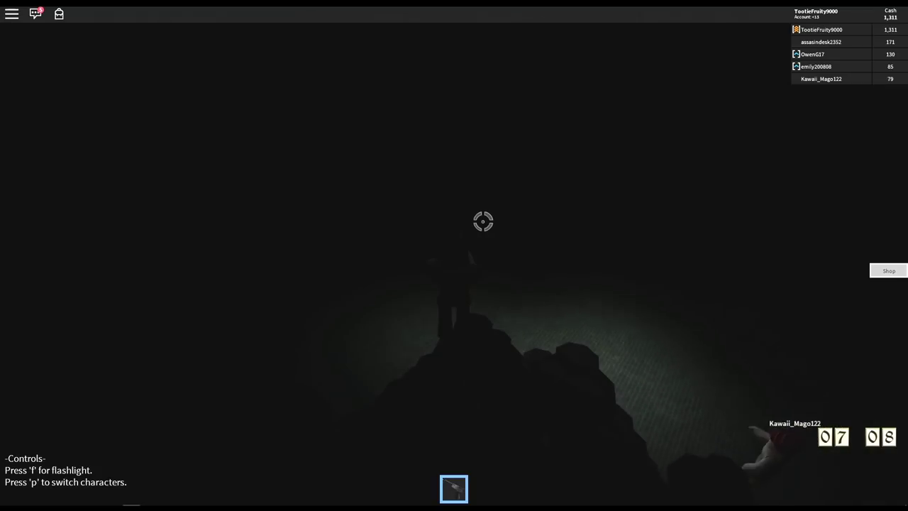
pyautogui.moveTo(474, 210)
pyautogui.mouseDown()
pyautogui.moveTo(468, 228)
pyautogui.moveTo(492, 246)
pyautogui.mouseUp()
pyautogui.press('f')
pyautogui.moveTo(454, 284); pyautogui.dragTo(397, 284)
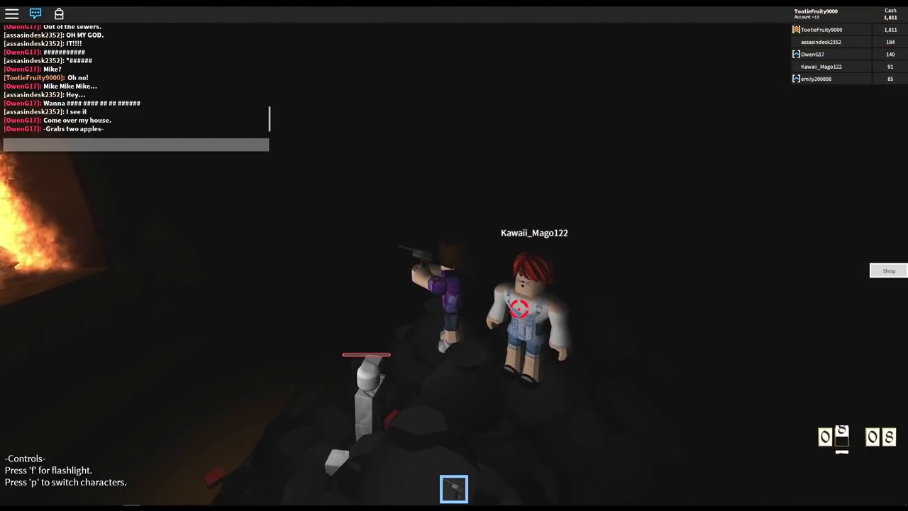
pyautogui.write('YEAH!')
# Step: Send the 'YEAH!' message to chat
pyautogui.press('Return')
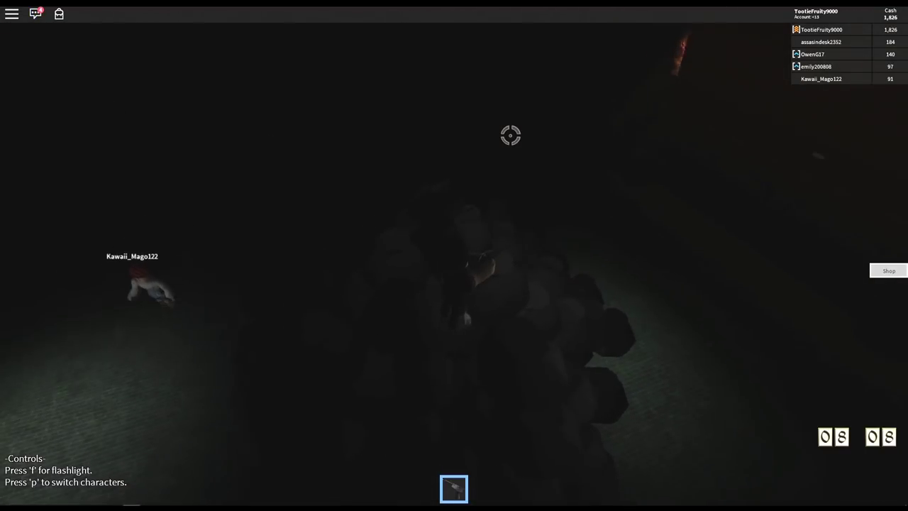